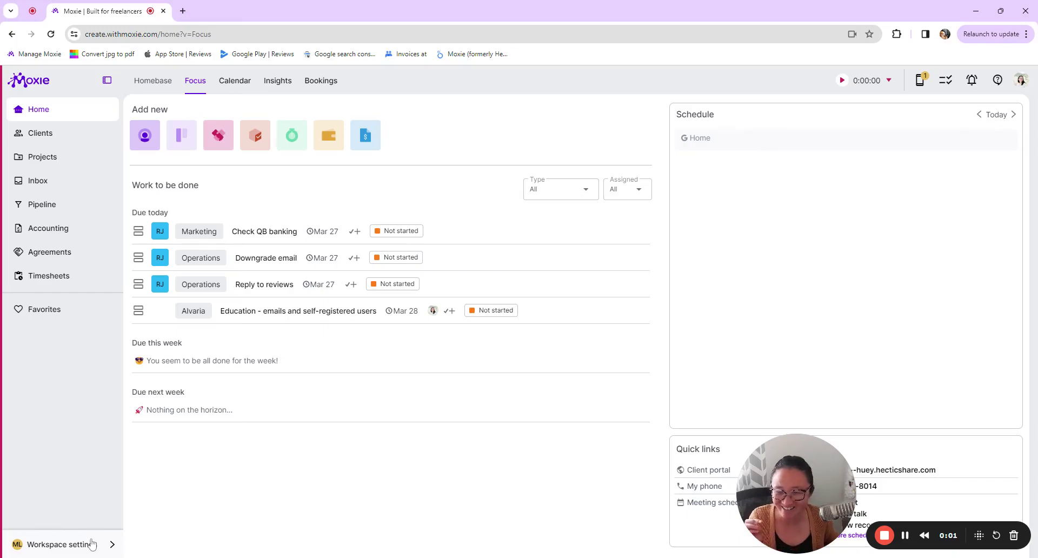
Go through Workspace settings to the Form builder's Forms list and view the add-form options.
click(92, 544)
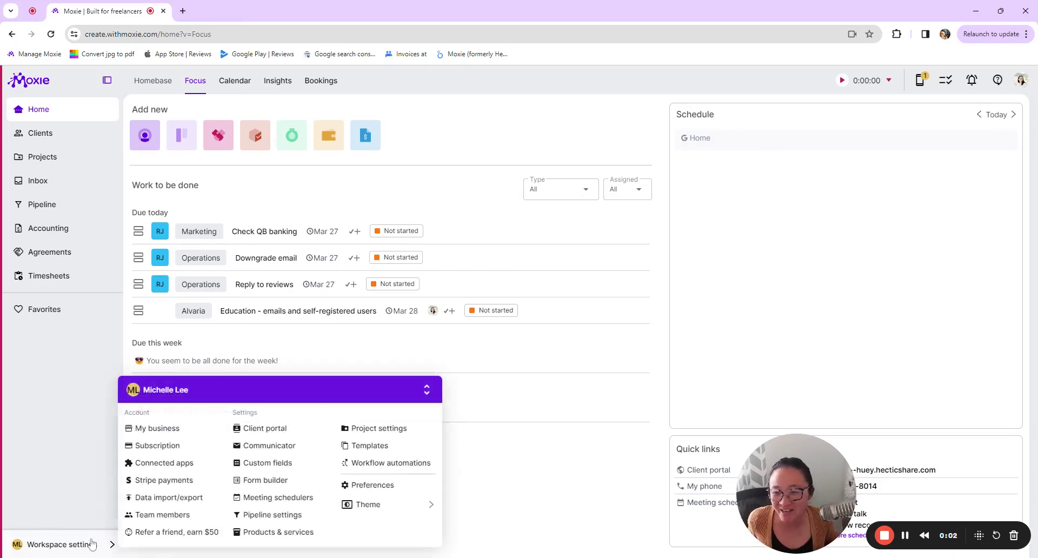
click(272, 482)
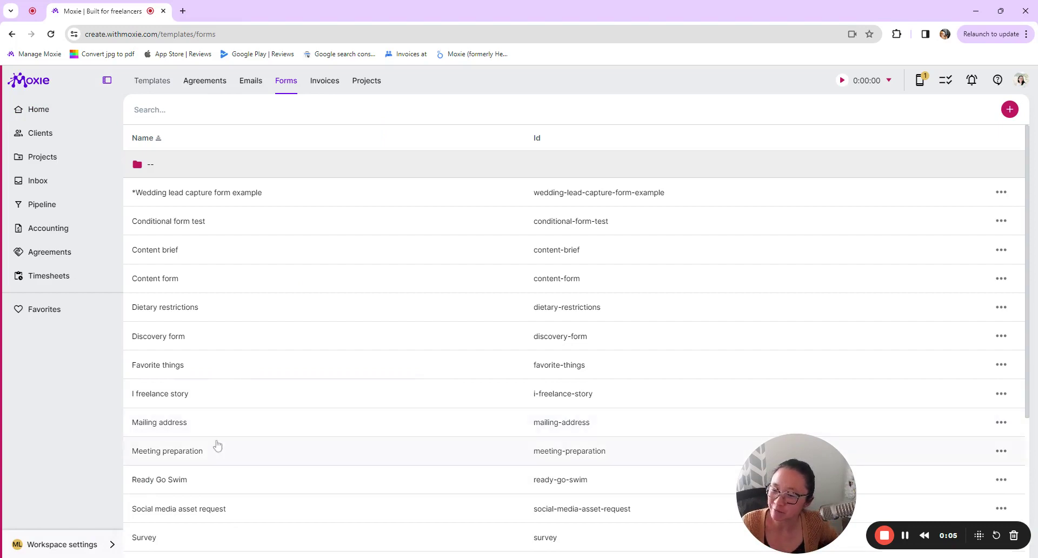
click(92, 545)
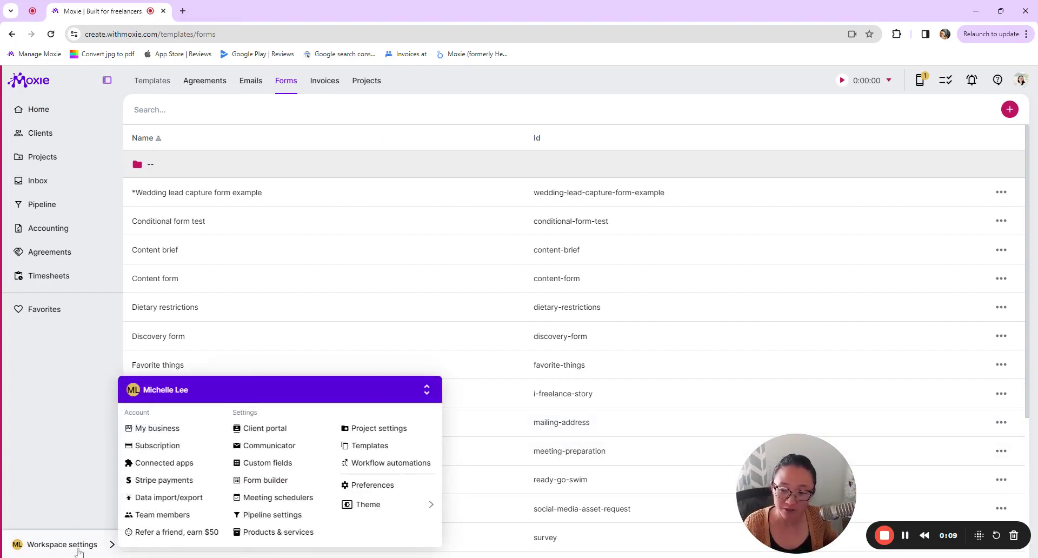
click(274, 481)
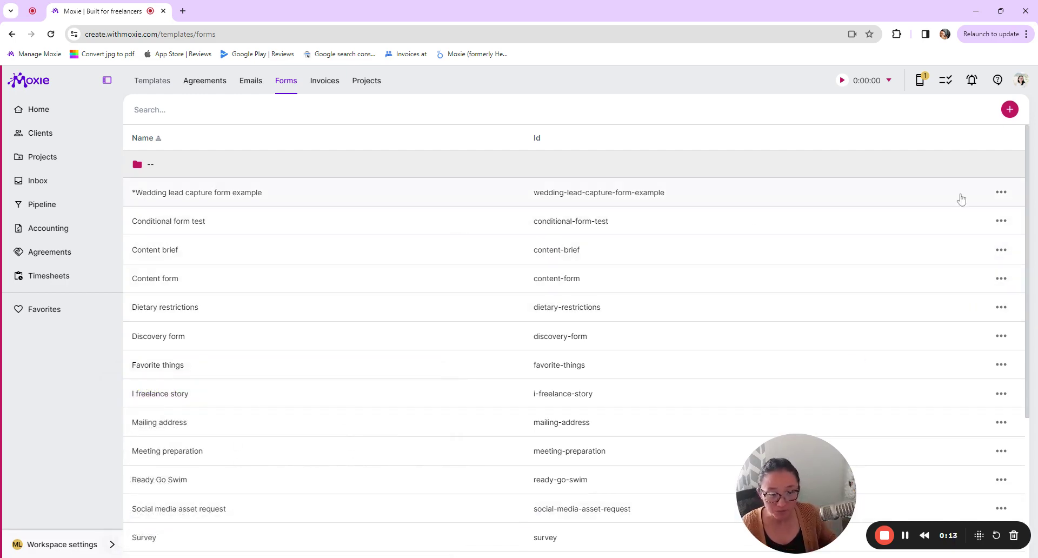
click(1011, 112)
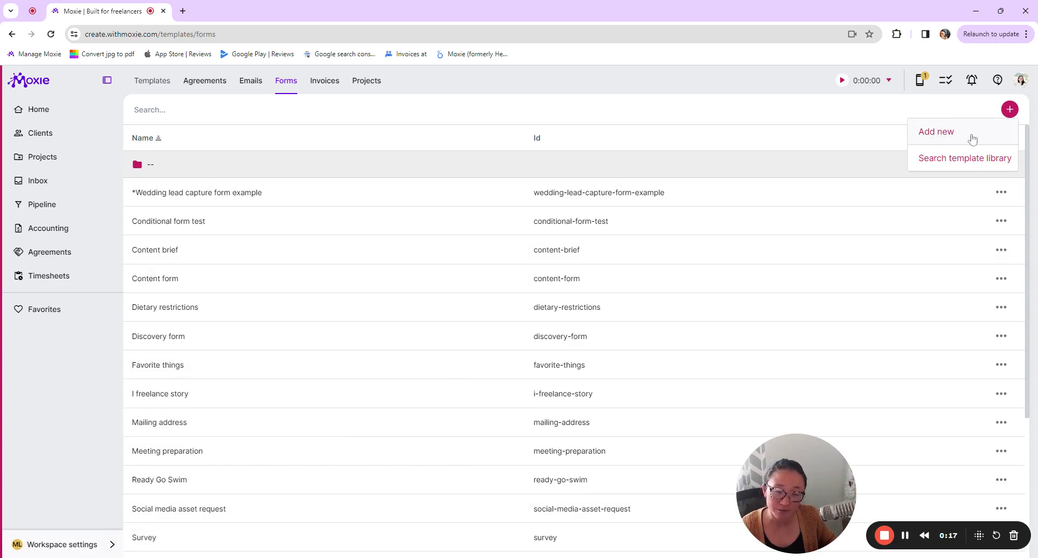
click(951, 159)
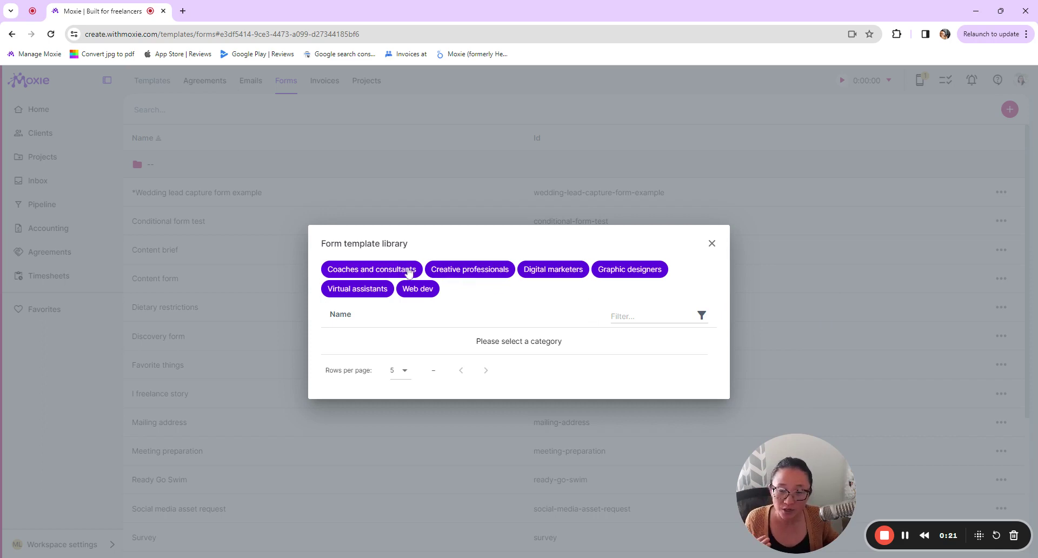
click(479, 273)
click(639, 221)
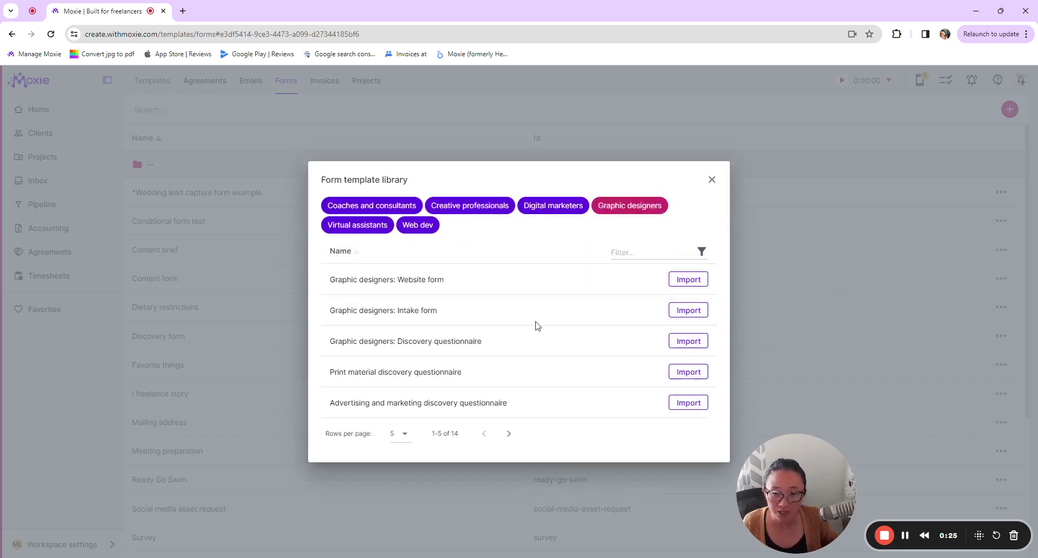
click(509, 433)
click(509, 433)
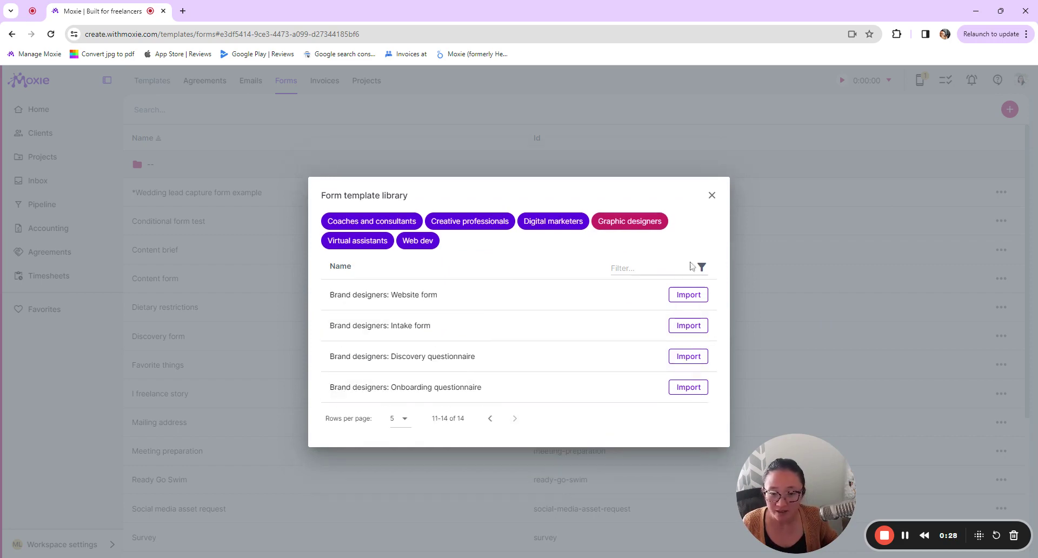
click(711, 195)
scroll(422, 387, down, 4)
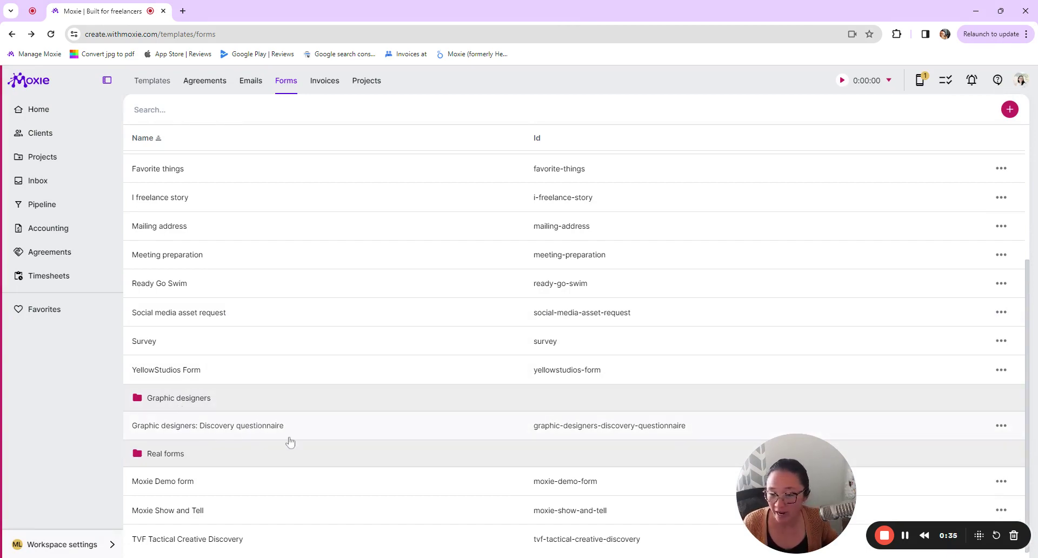
scroll(411, 379, up, 4)
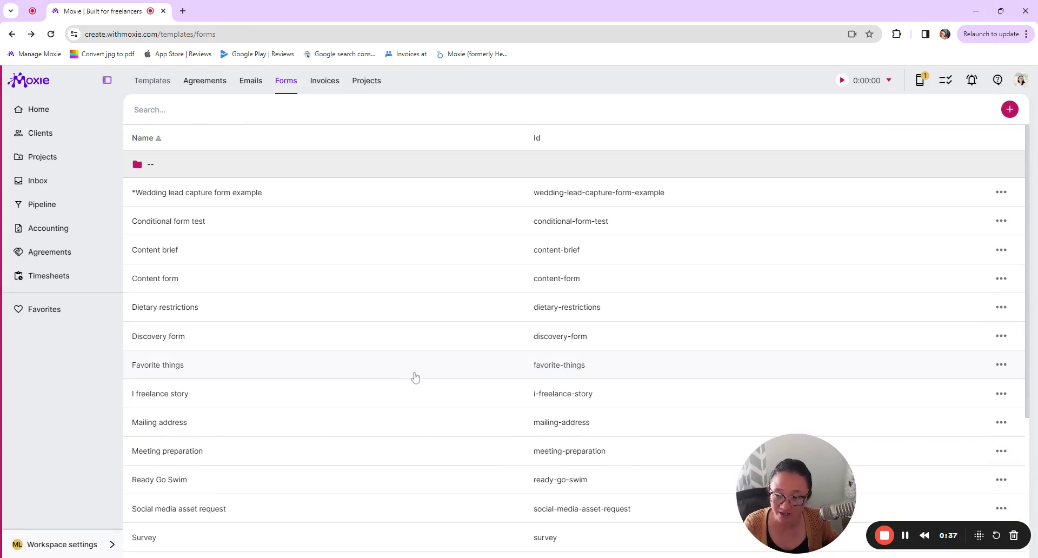
Open the 'Conditional form test' form in the form editor.
click(563, 225)
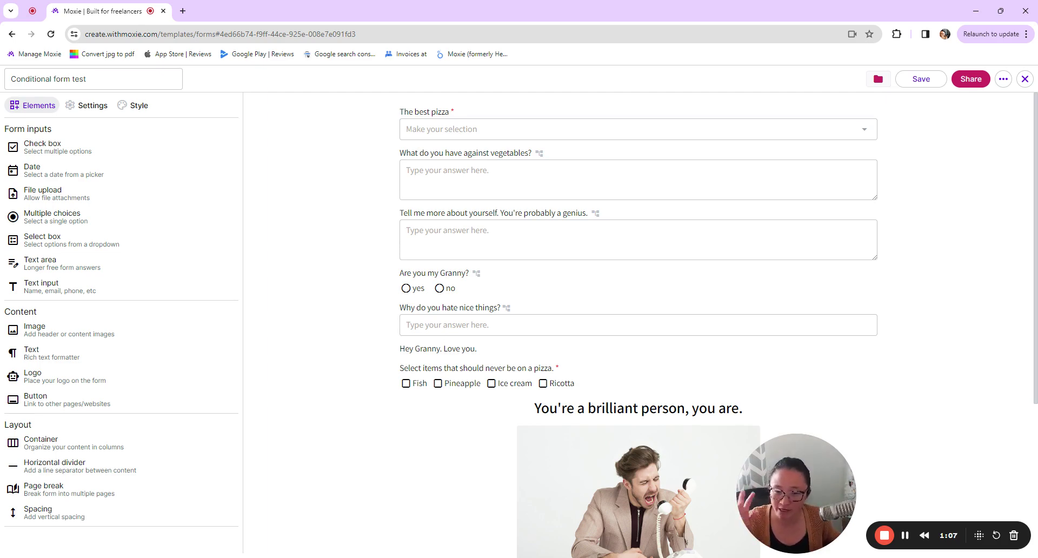
Confirm The best pizza question's mapping key is 'best', then select the vegetables question.
click(497, 108)
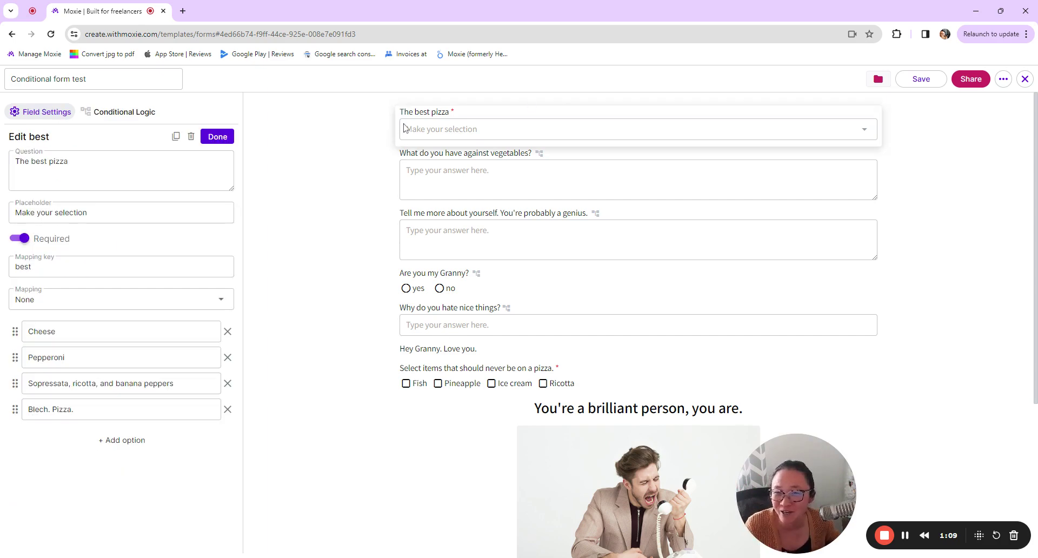
click(223, 140)
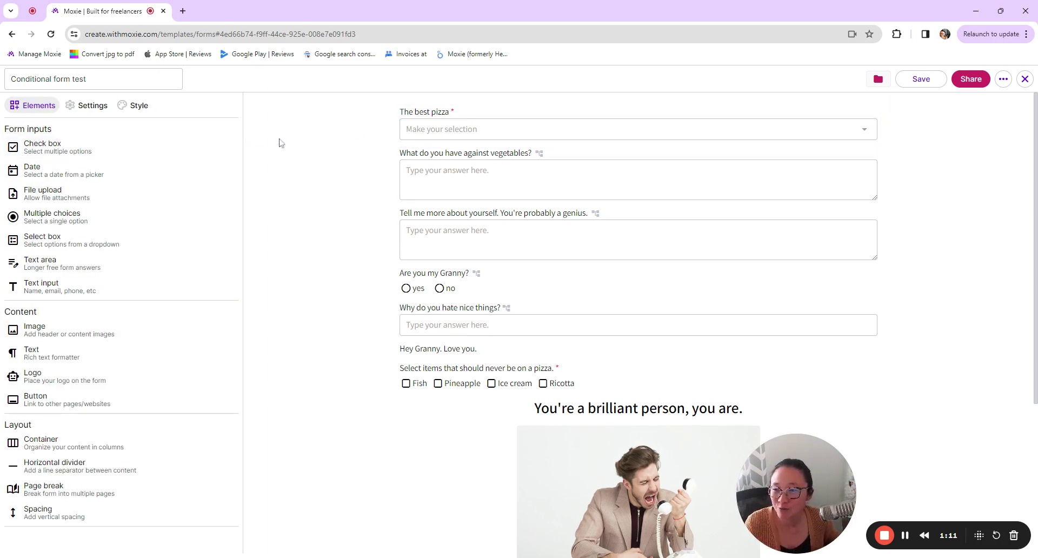
drag(53, 238, 151, 234)
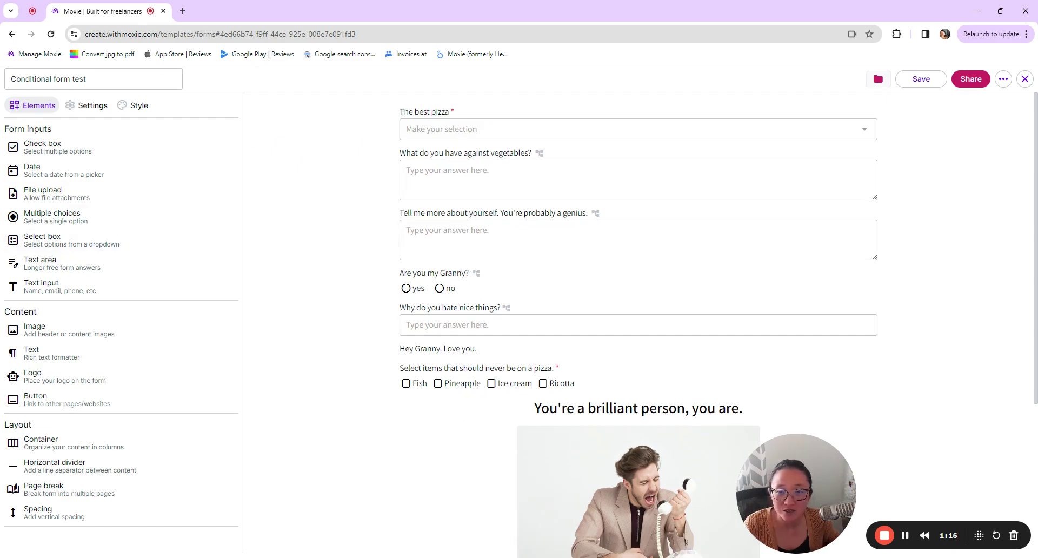
click(871, 131)
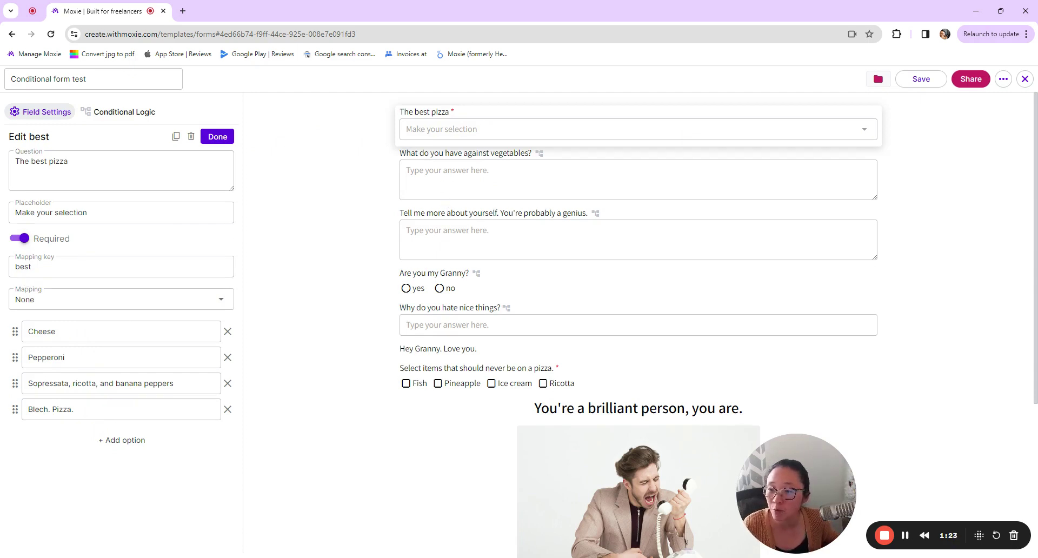
click(31, 267)
drag(32, 266, 16, 267)
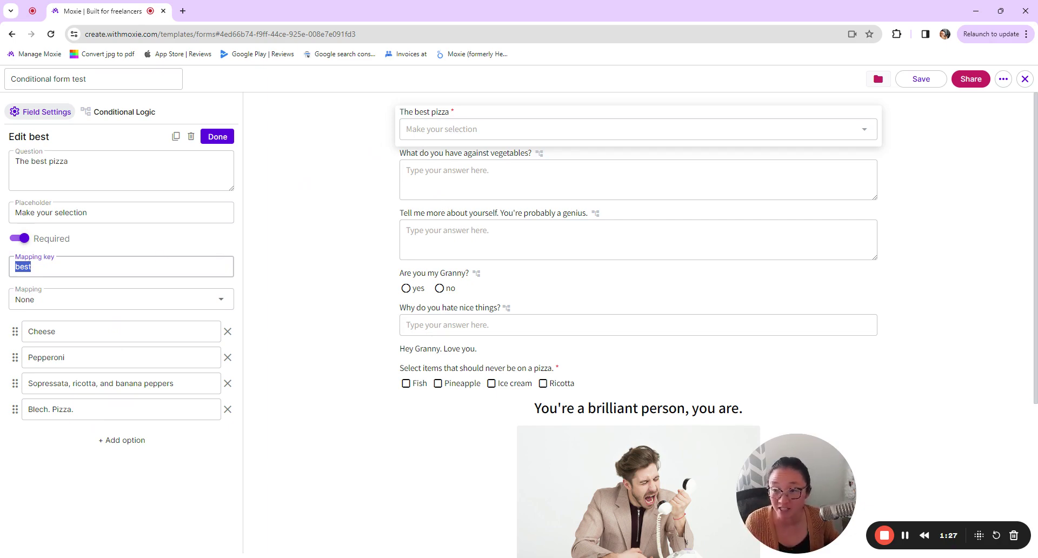
click(259, 156)
click(638, 153)
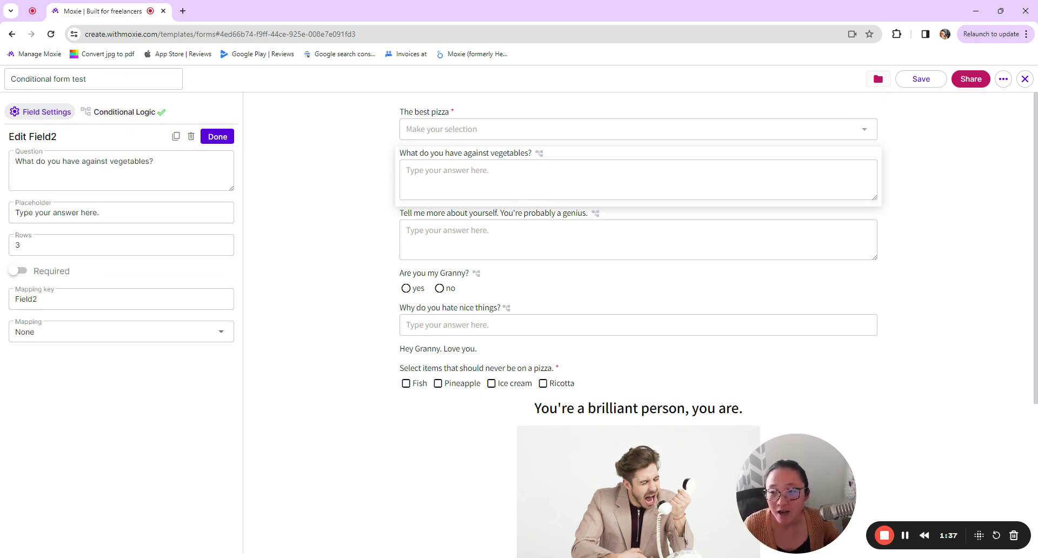
Review the vegetables question's rule, shown when best is Cheese or Pepperoni, and save it.
click(108, 115)
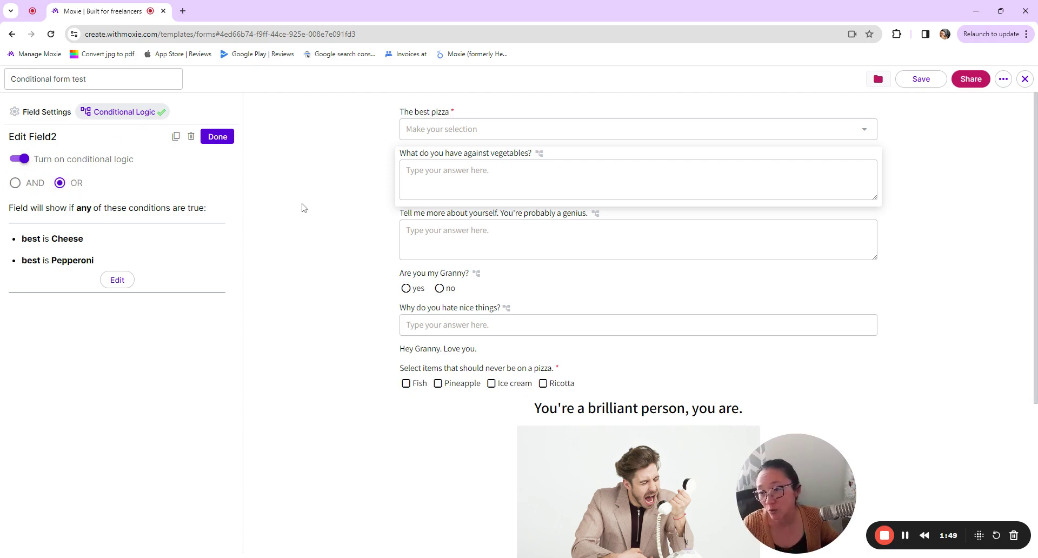
click(117, 279)
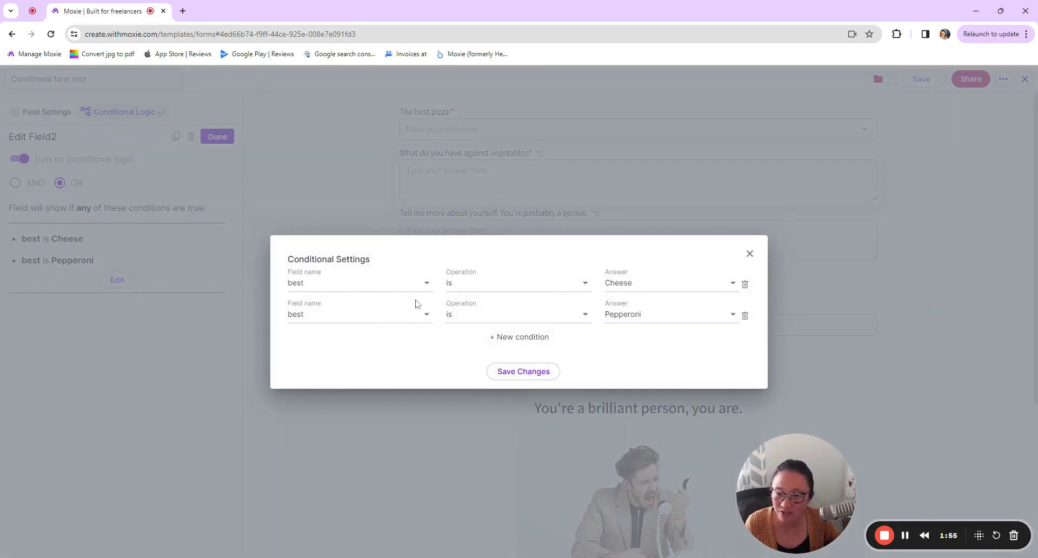
click(427, 285)
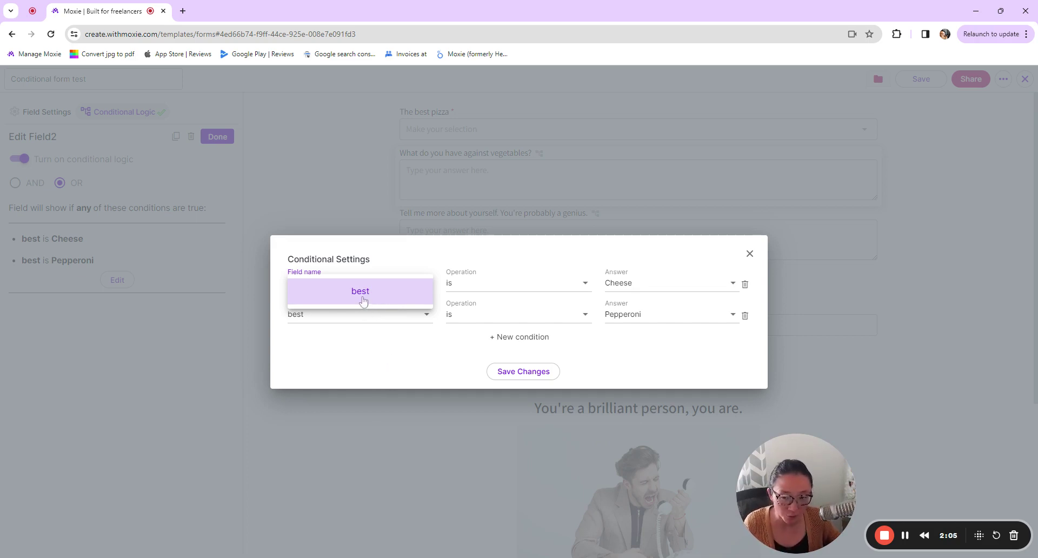
click(412, 361)
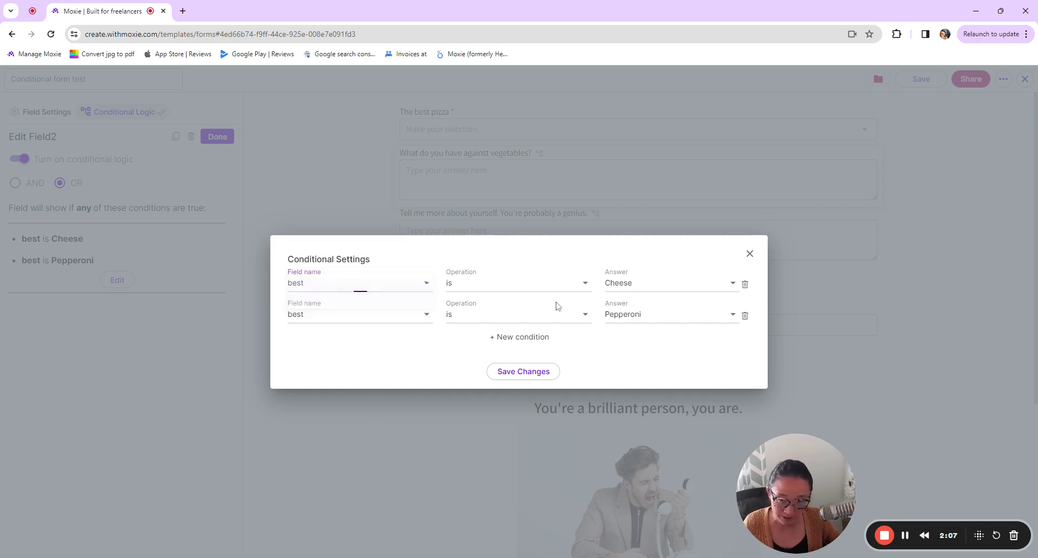
click(582, 290)
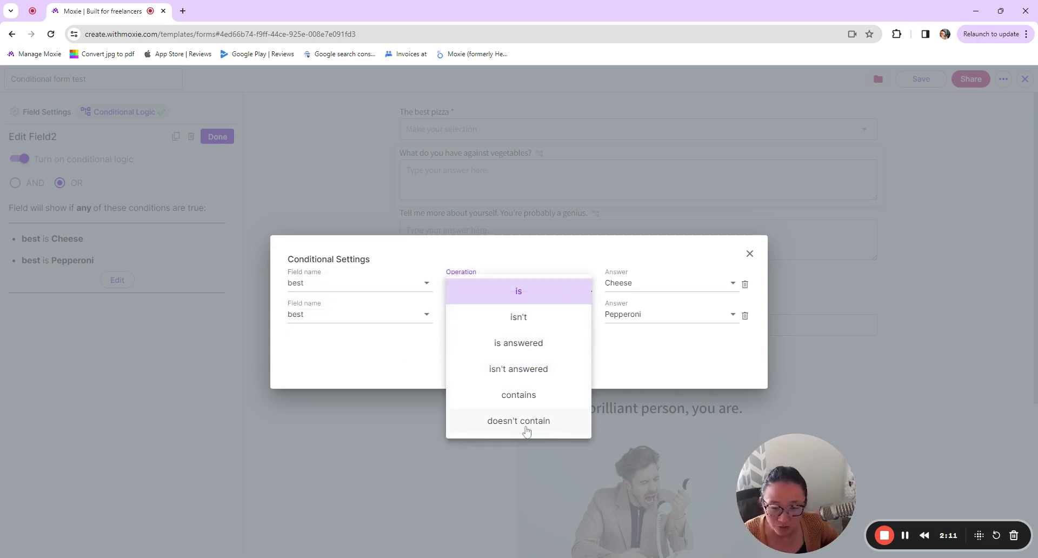
click(620, 356)
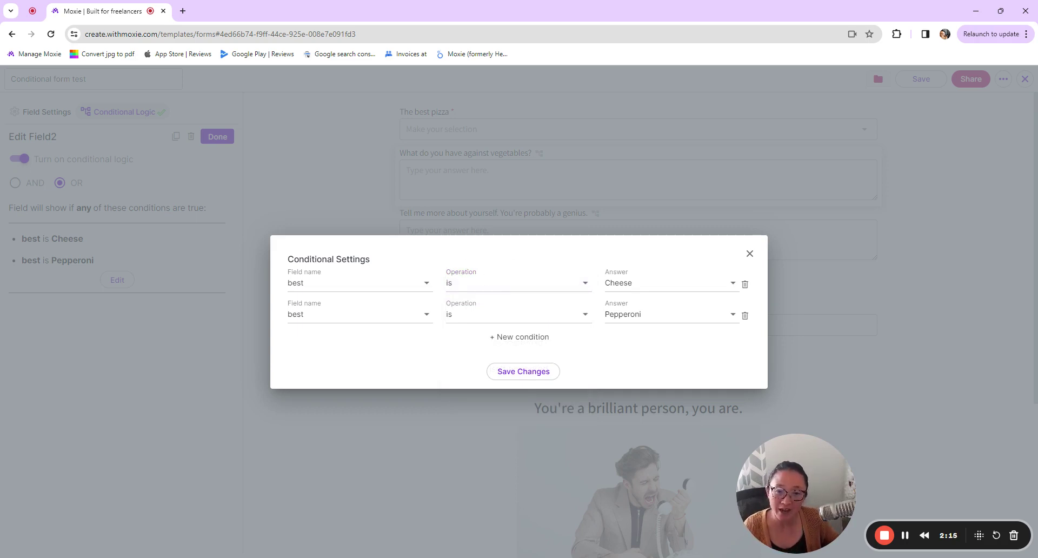
click(694, 285)
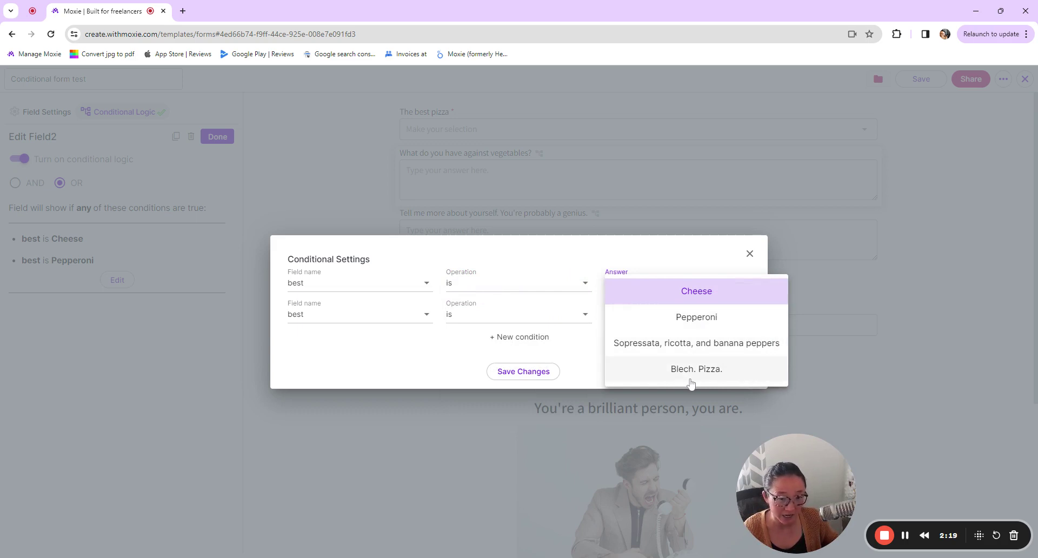
click(384, 372)
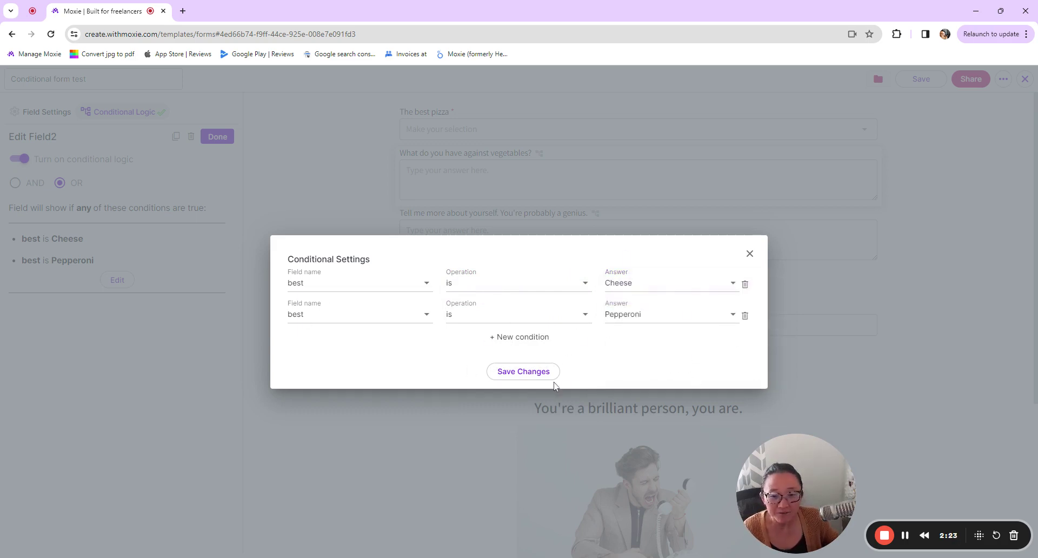
click(551, 374)
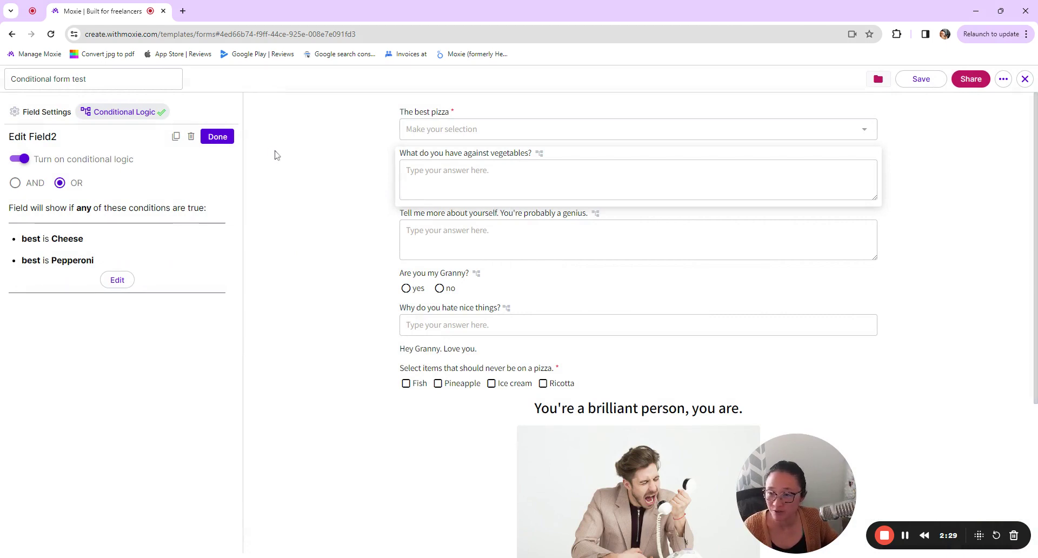
Open the 'Tell me more about yourself' question's conditional logic, leaving the match set to AND.
click(213, 136)
click(602, 232)
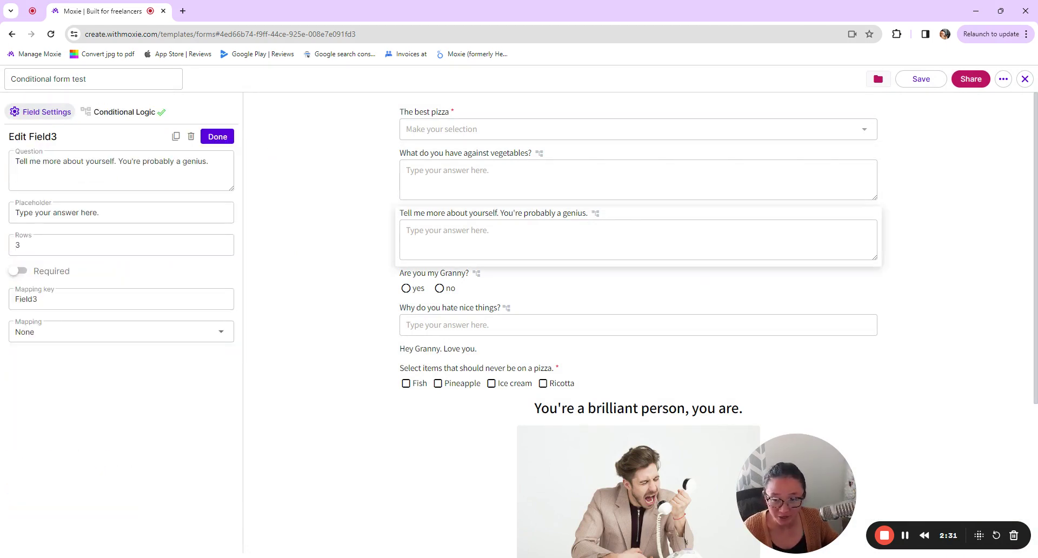
click(118, 112)
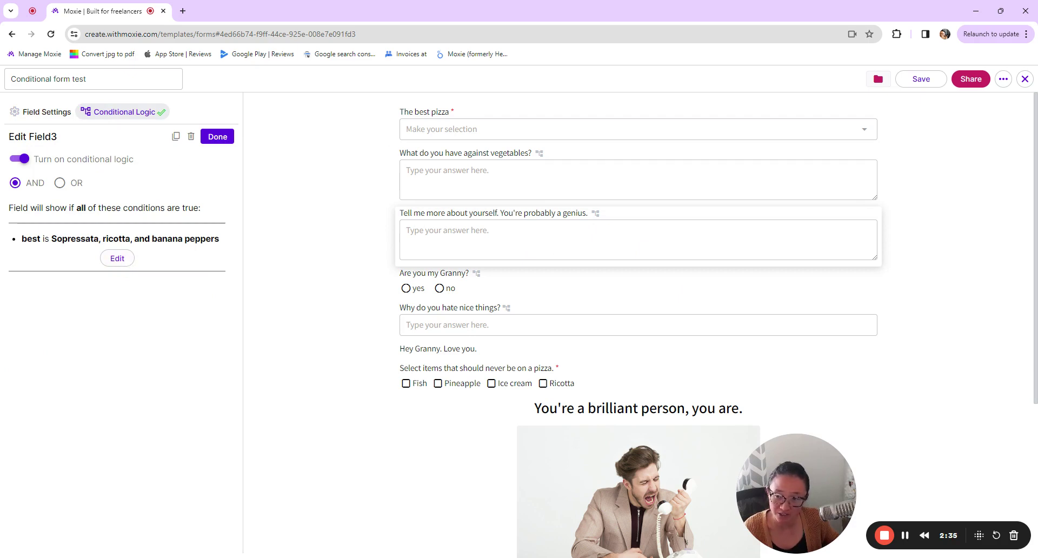
click(60, 183)
click(16, 184)
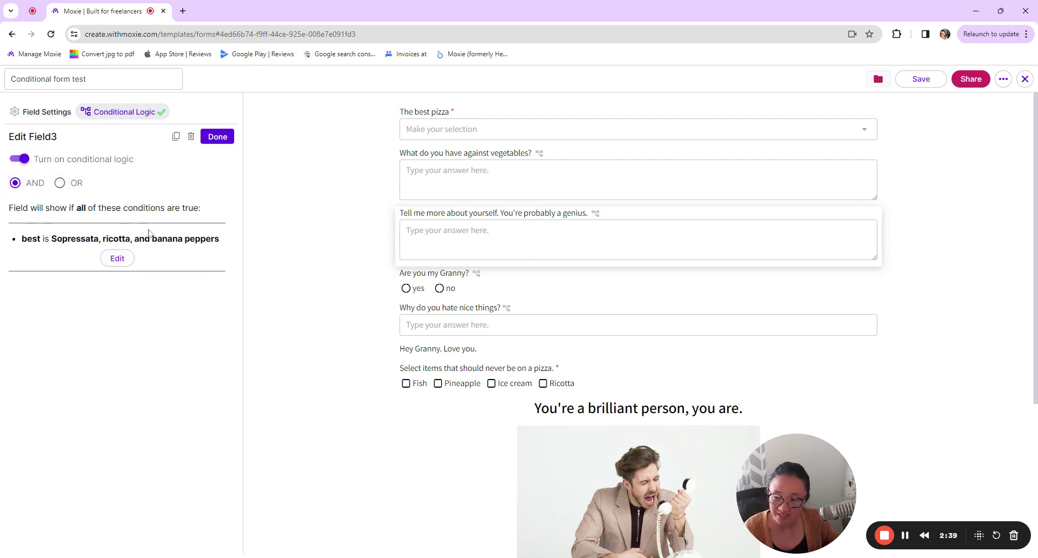
Keep its condition on best equals Sopressata, ricotta, and banana peppers, and finish editing.
click(118, 258)
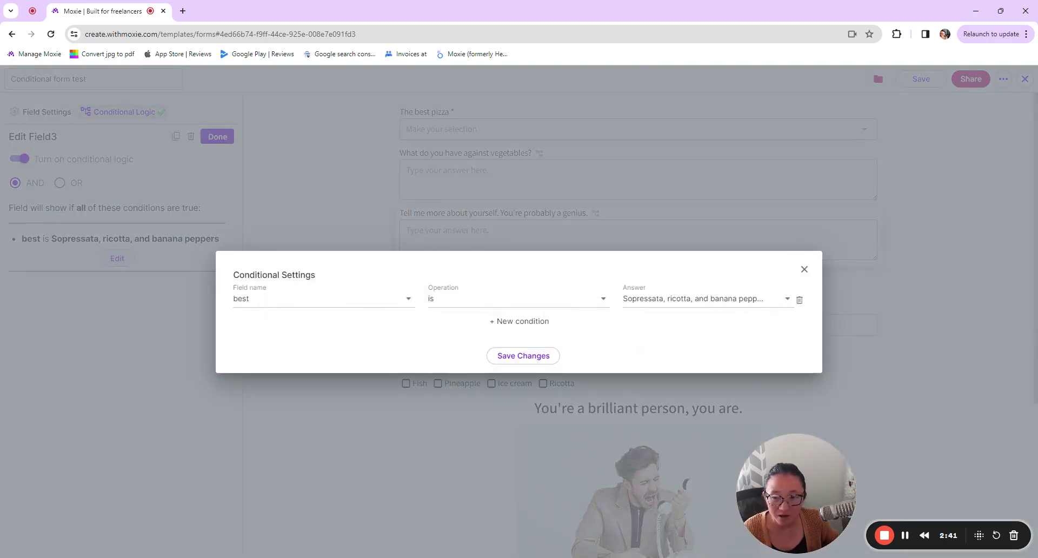
click(346, 304)
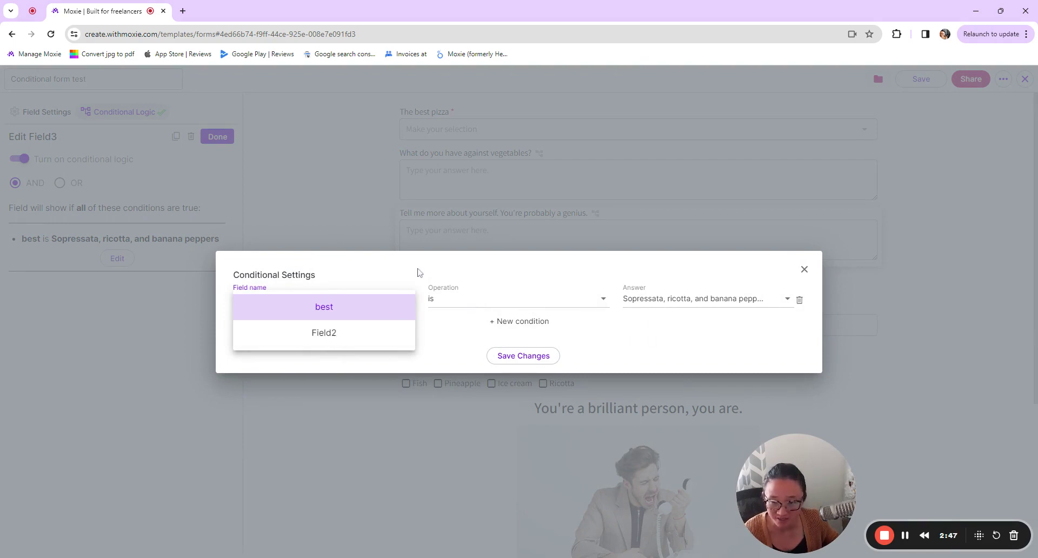
click(421, 270)
click(804, 269)
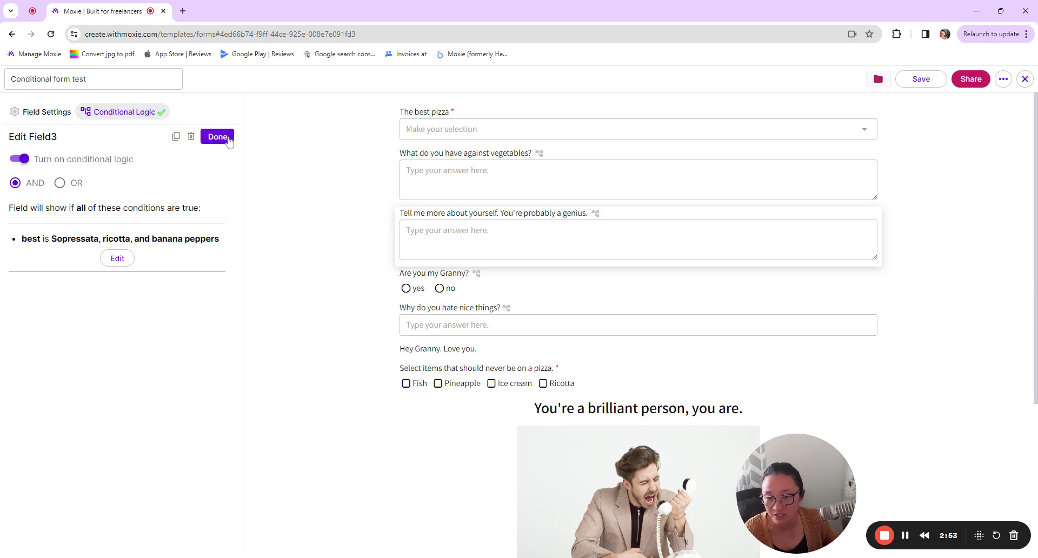
click(232, 140)
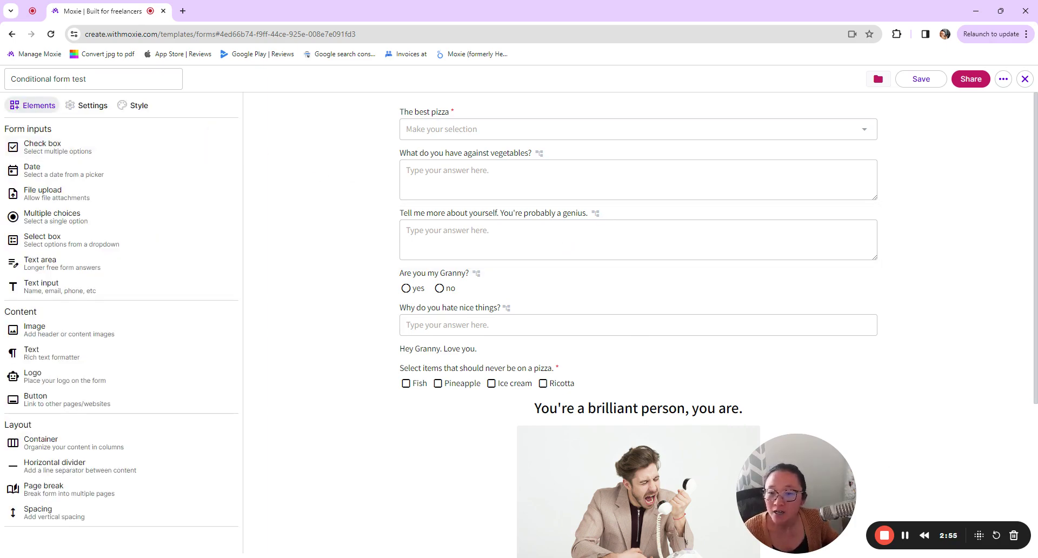
Review the 'Are you my Granny?' question's rule: shown only when best is Blech. Pizza.
click(487, 282)
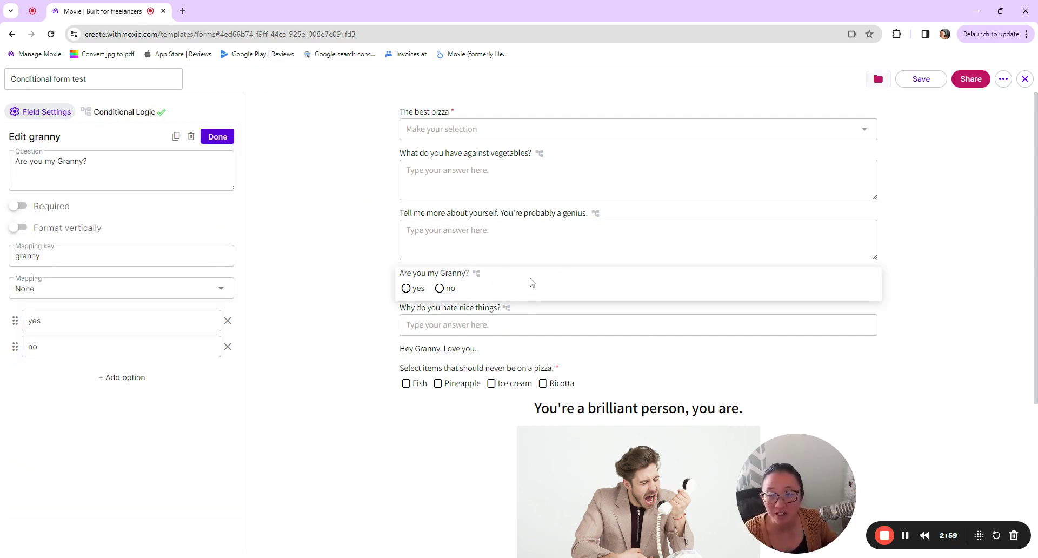
click(225, 140)
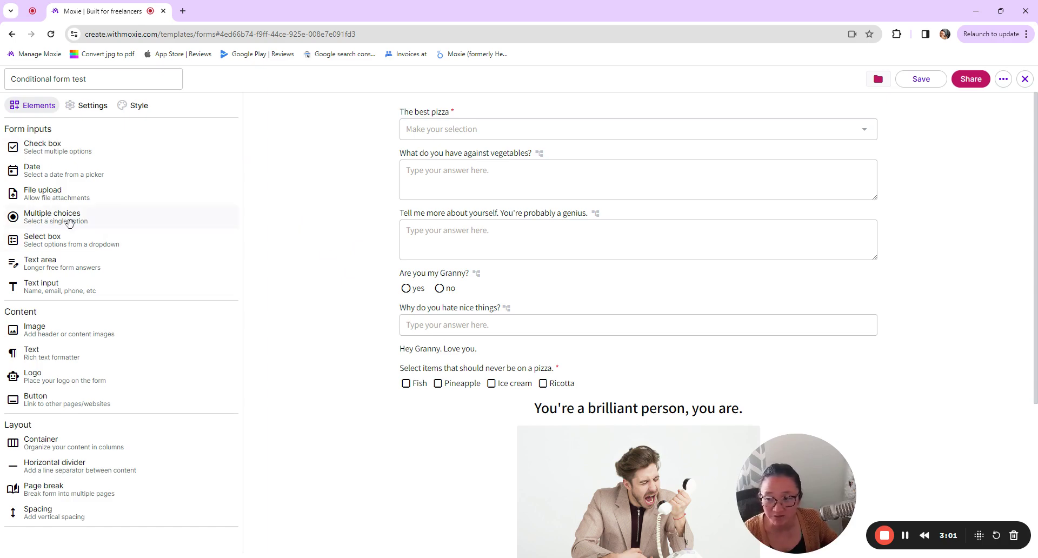
click(563, 288)
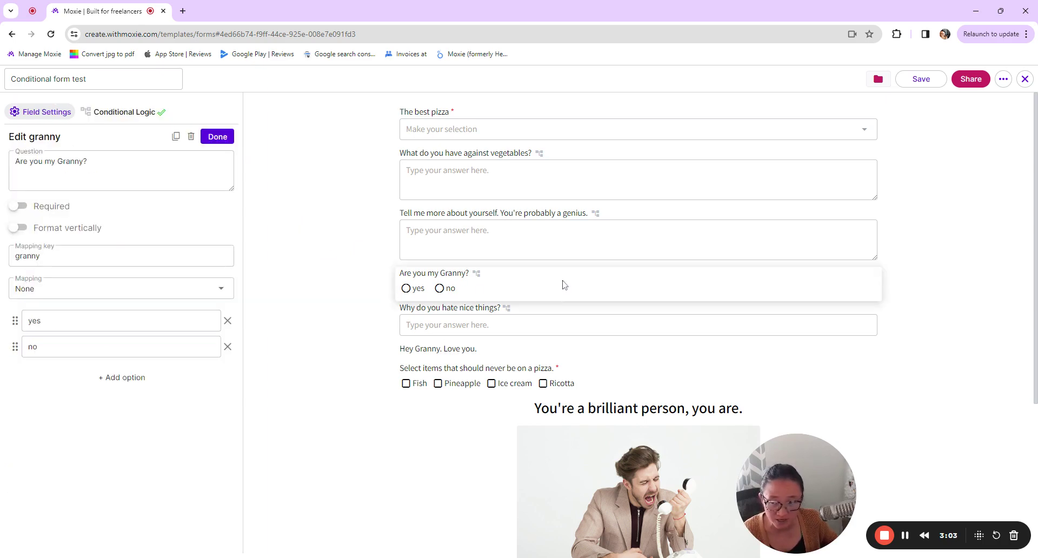
click(133, 112)
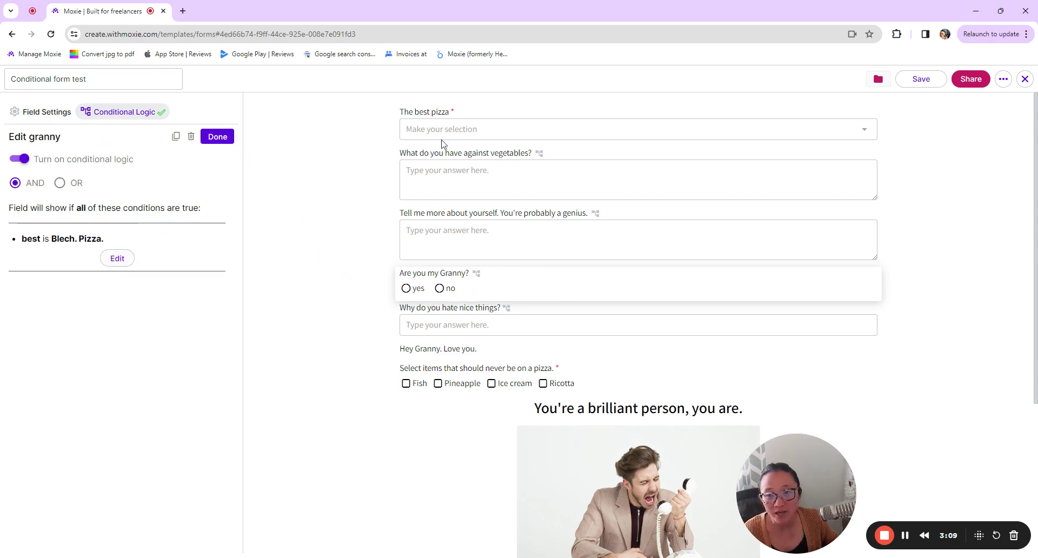
click(117, 258)
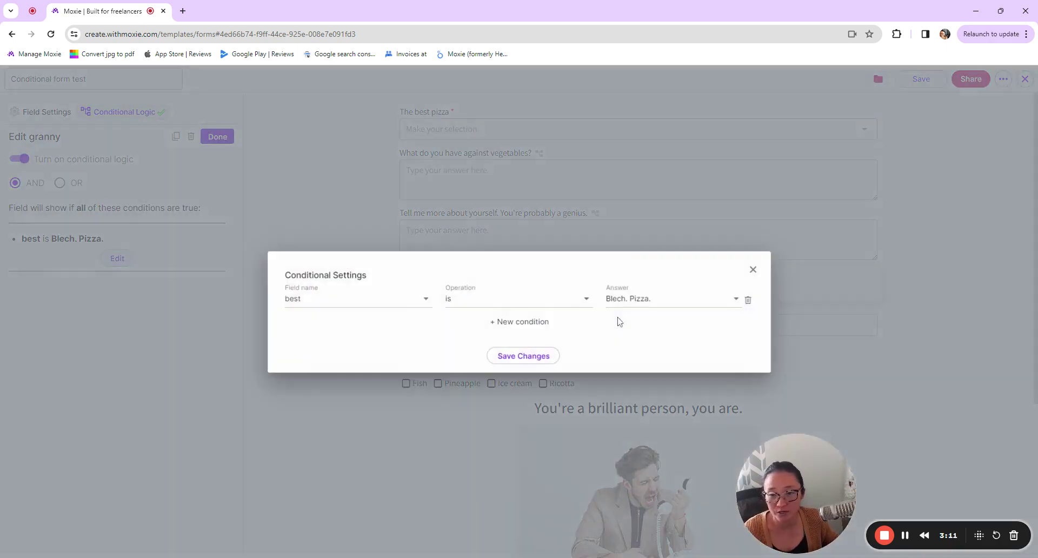
click(386, 304)
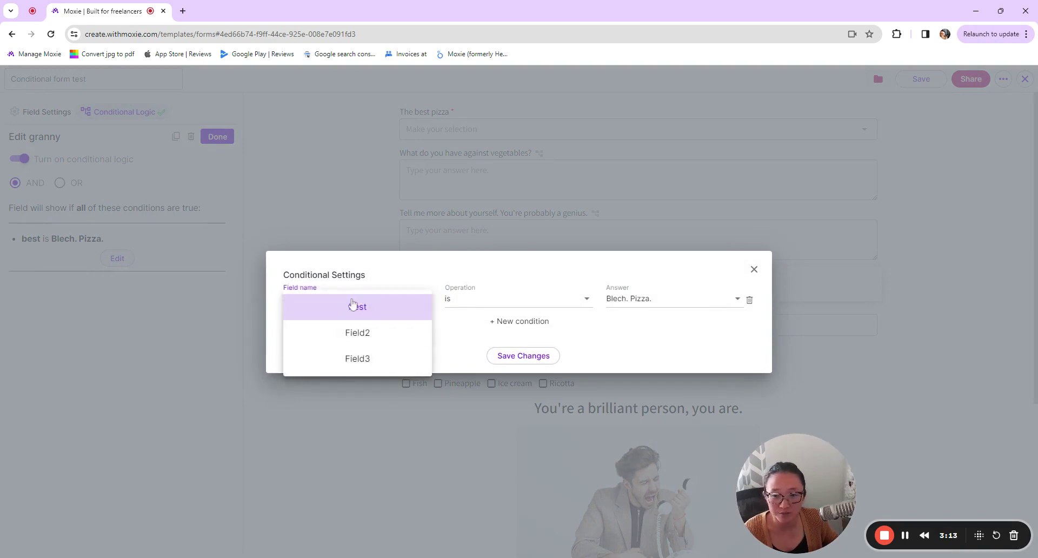
click(655, 347)
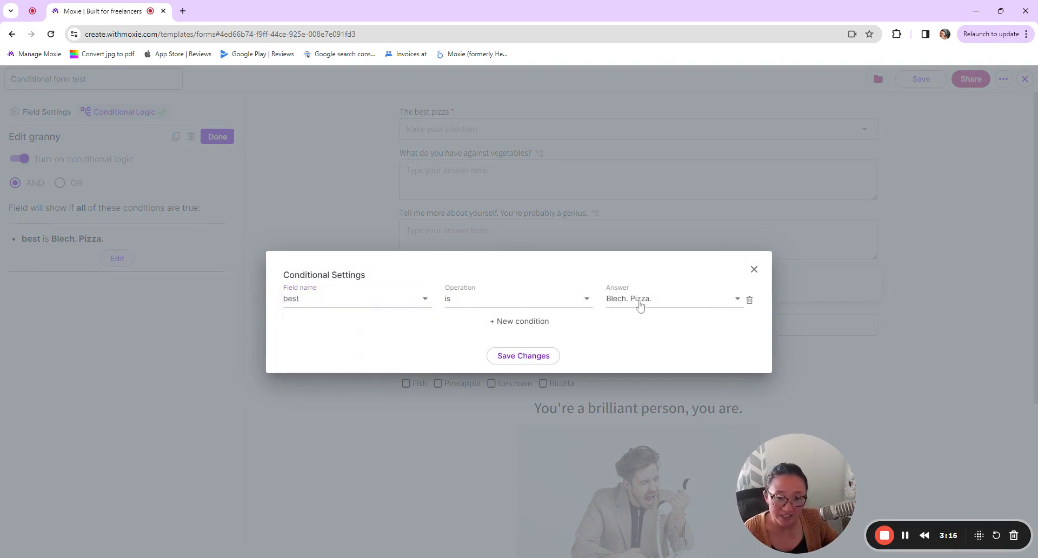
click(753, 269)
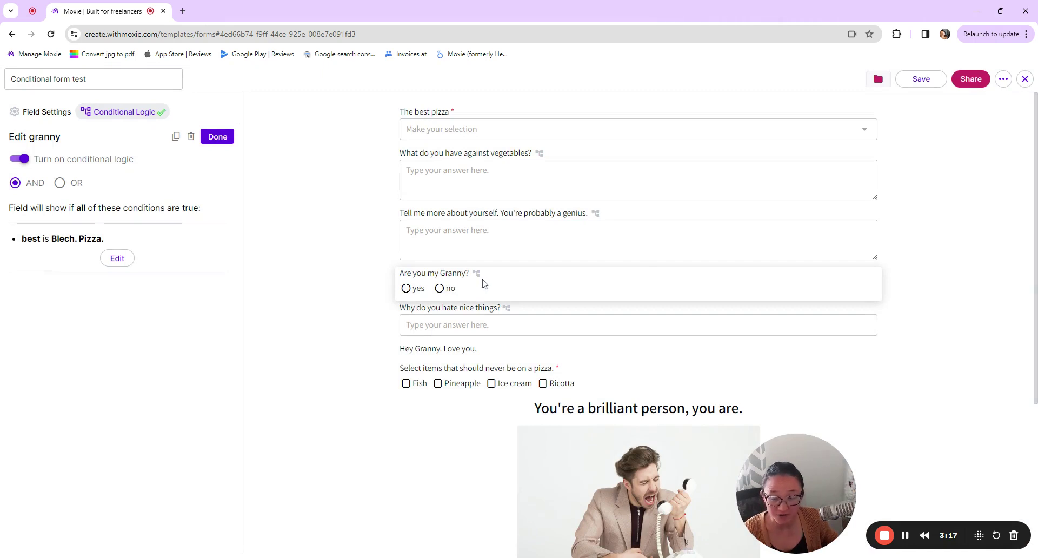
Check the 'Why do you hate nice things?' question's rule: shown only when granny is no.
click(638, 319)
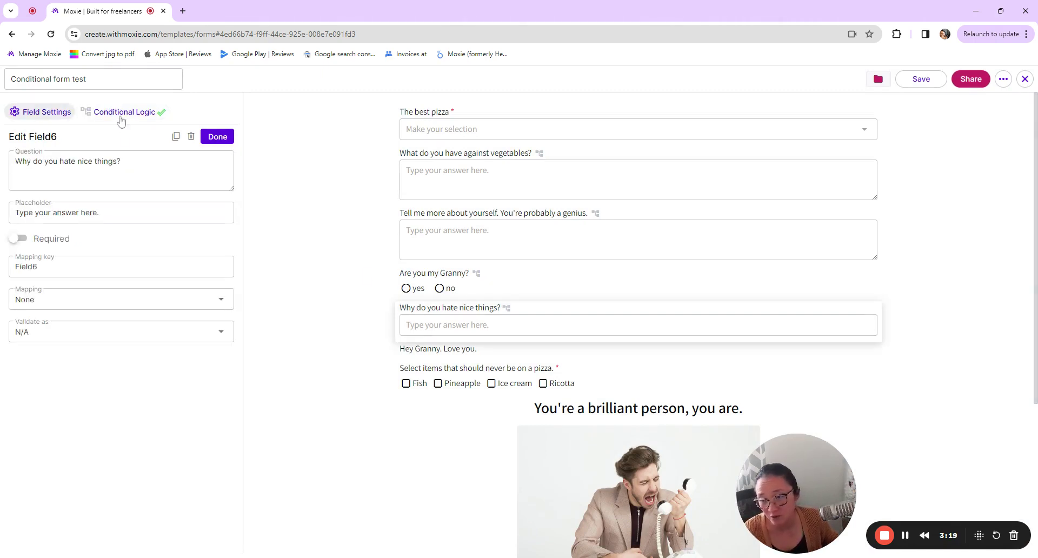
click(121, 114)
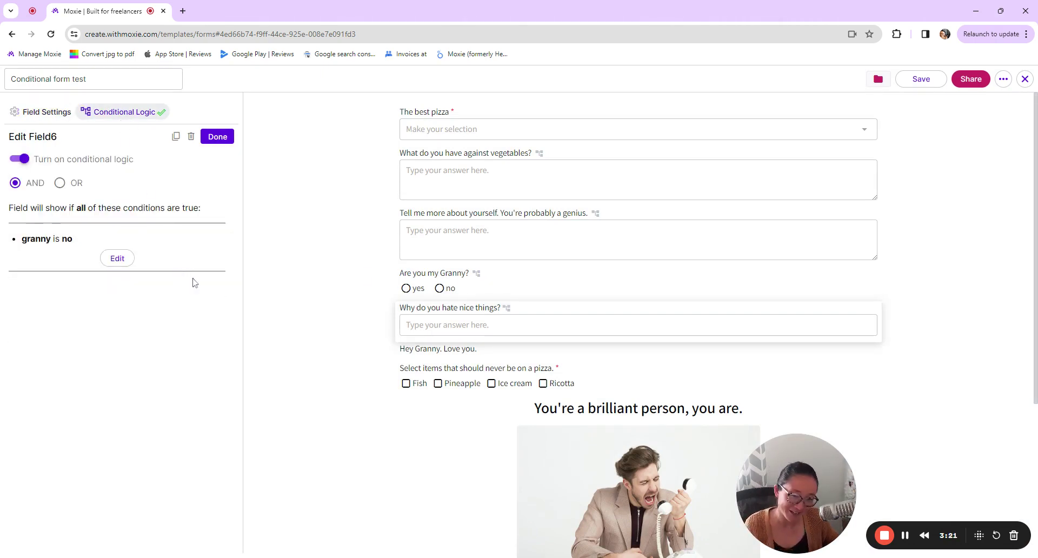
click(721, 297)
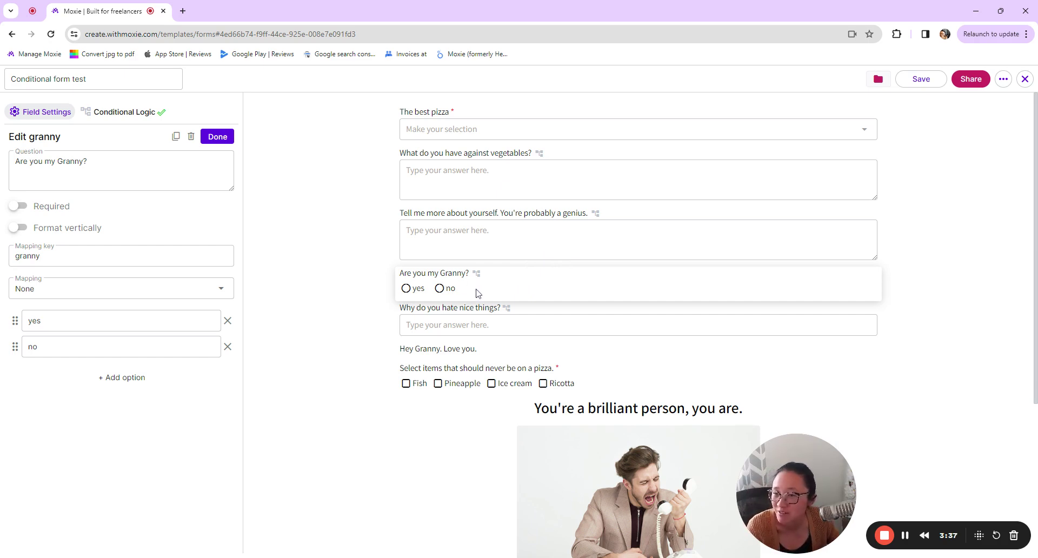
click(125, 113)
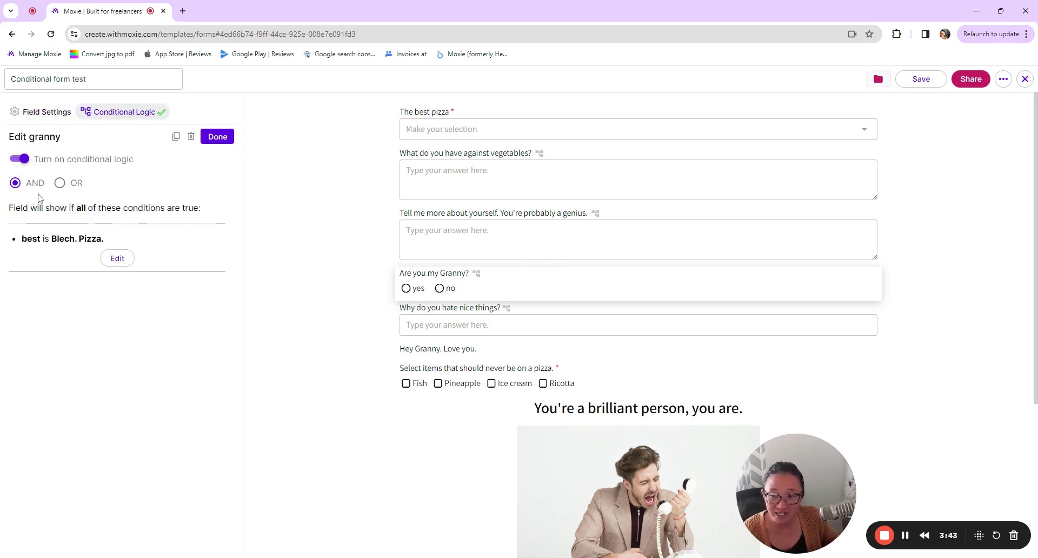
click(52, 113)
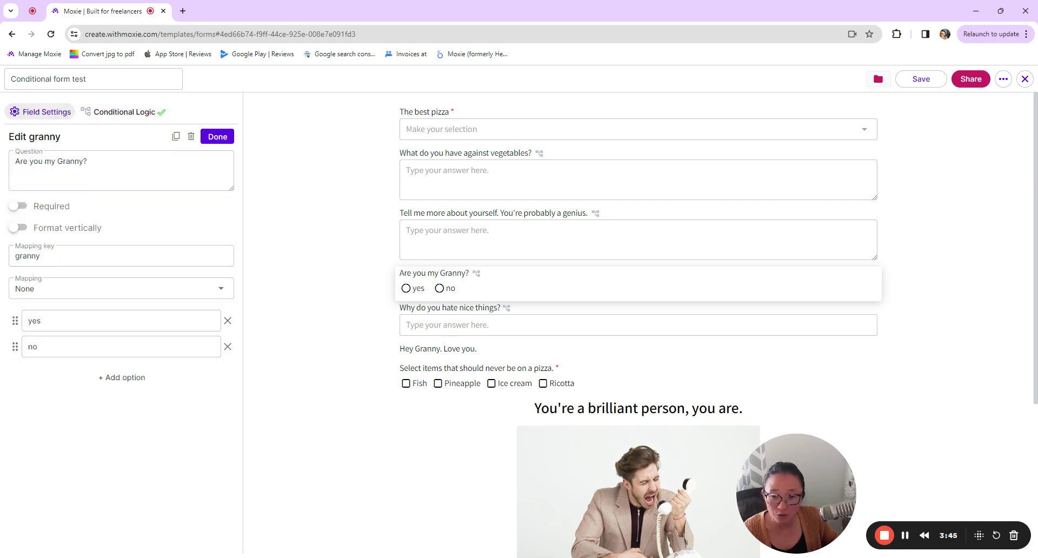
click(638, 325)
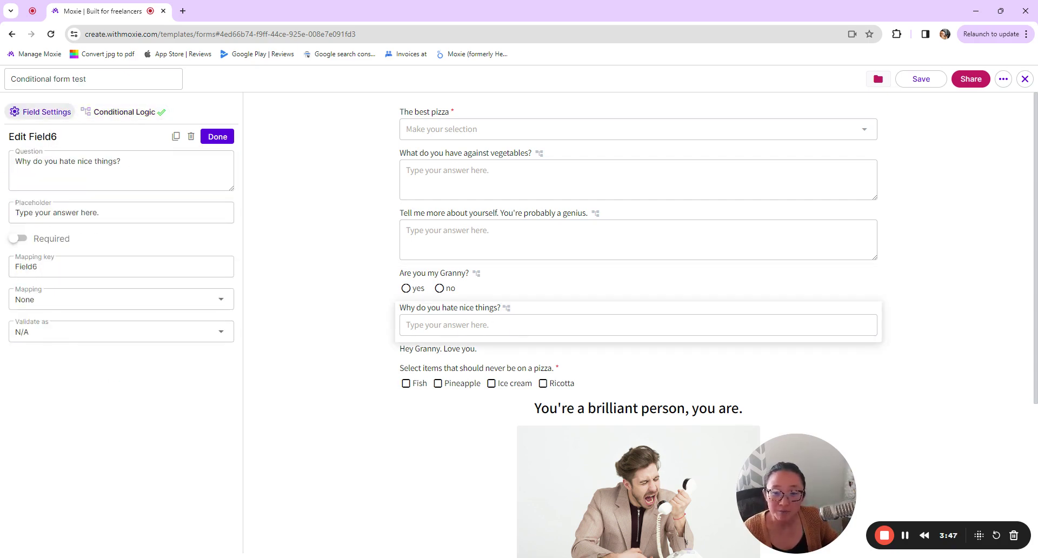
click(125, 113)
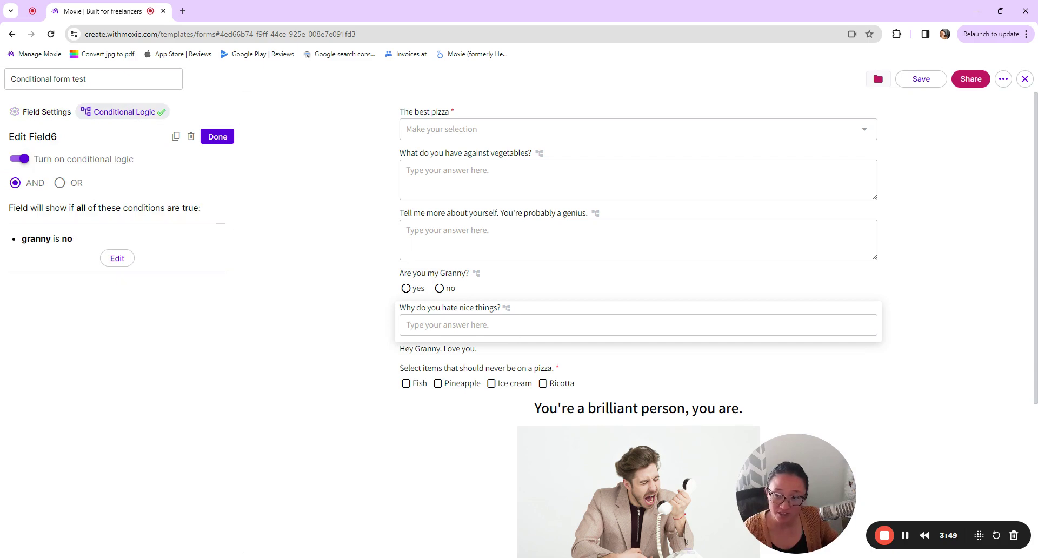
Confirm the 'Hey Granny. Love you.' text's condition uses granny is yes, then exit field editing.
click(446, 357)
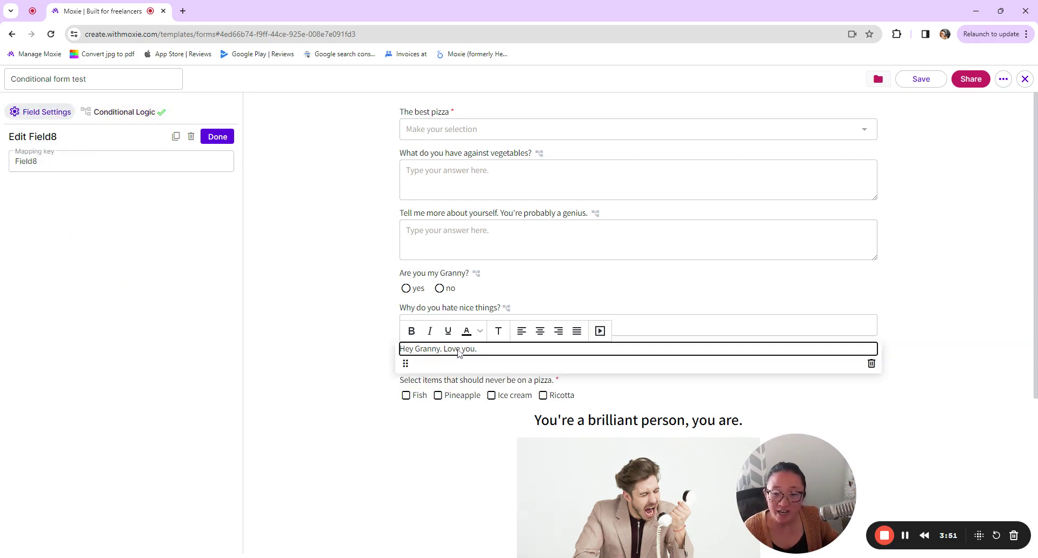
click(109, 113)
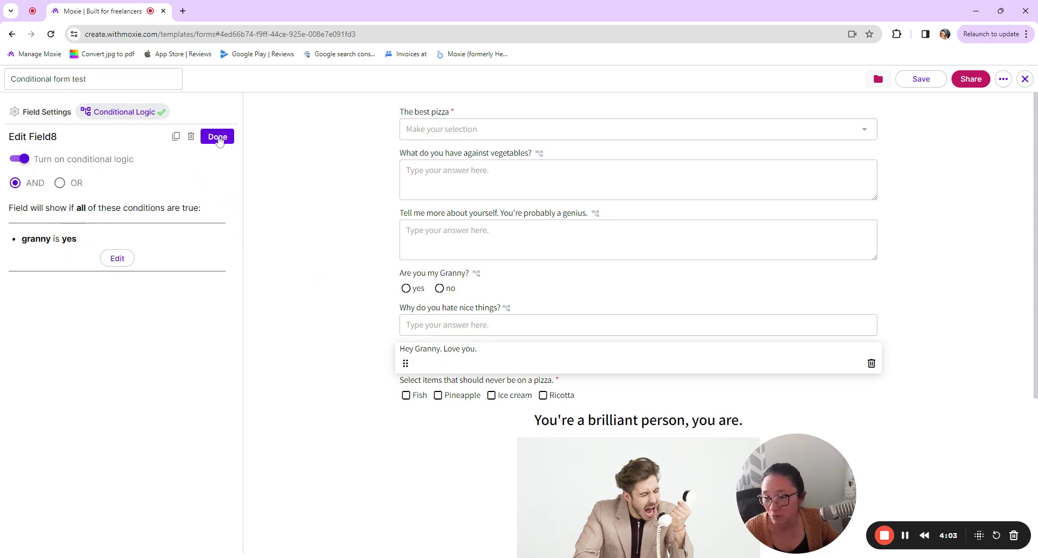
click(117, 258)
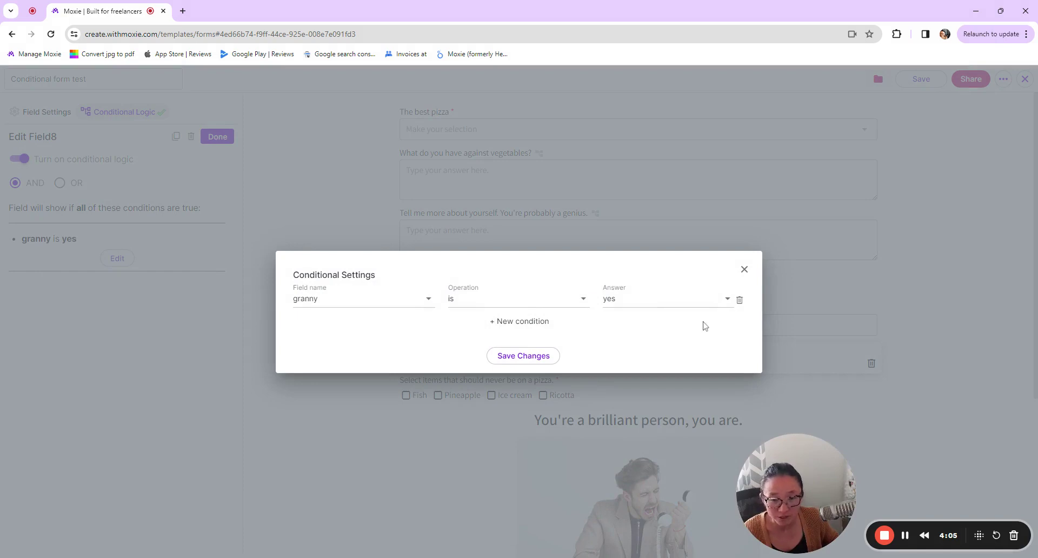
click(744, 269)
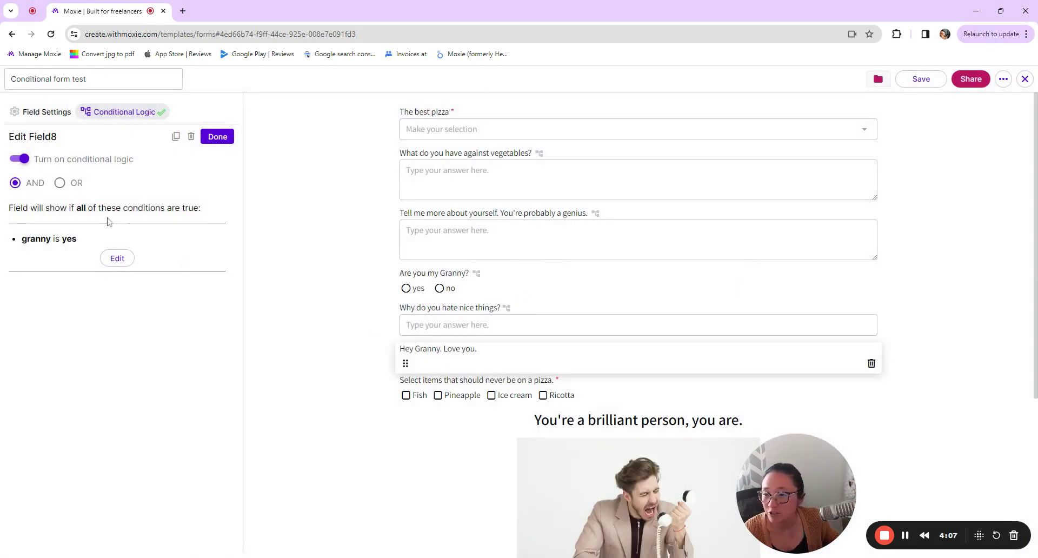
click(118, 258)
click(426, 299)
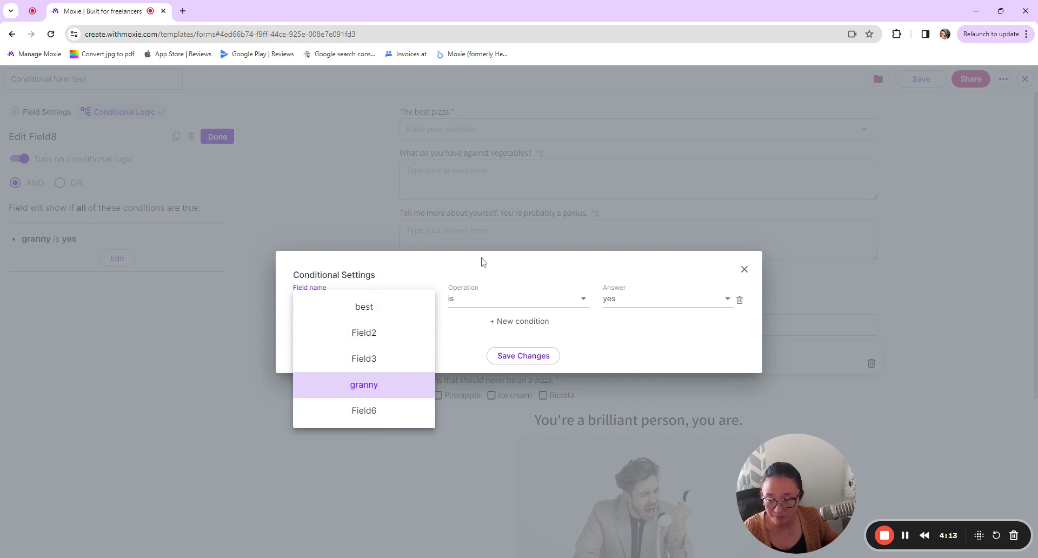
click(448, 264)
click(745, 270)
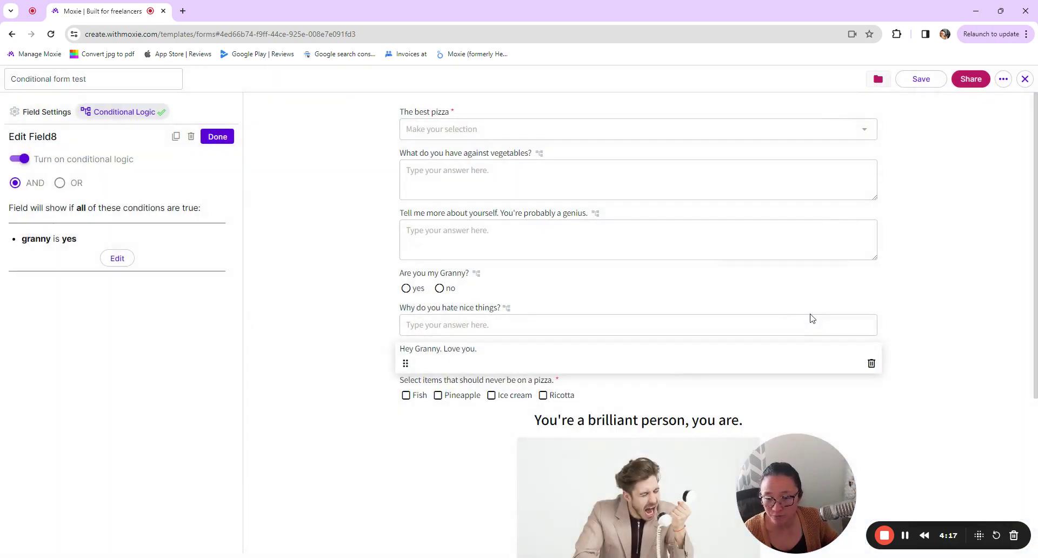
click(645, 383)
click(217, 137)
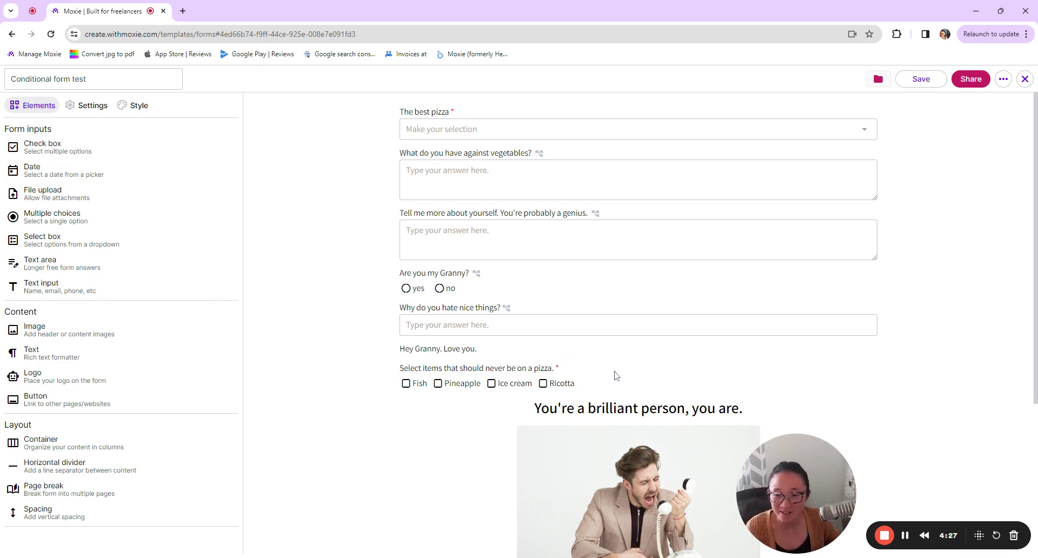
Review the brilliant-person text's three conditions on the neverever field.
click(627, 419)
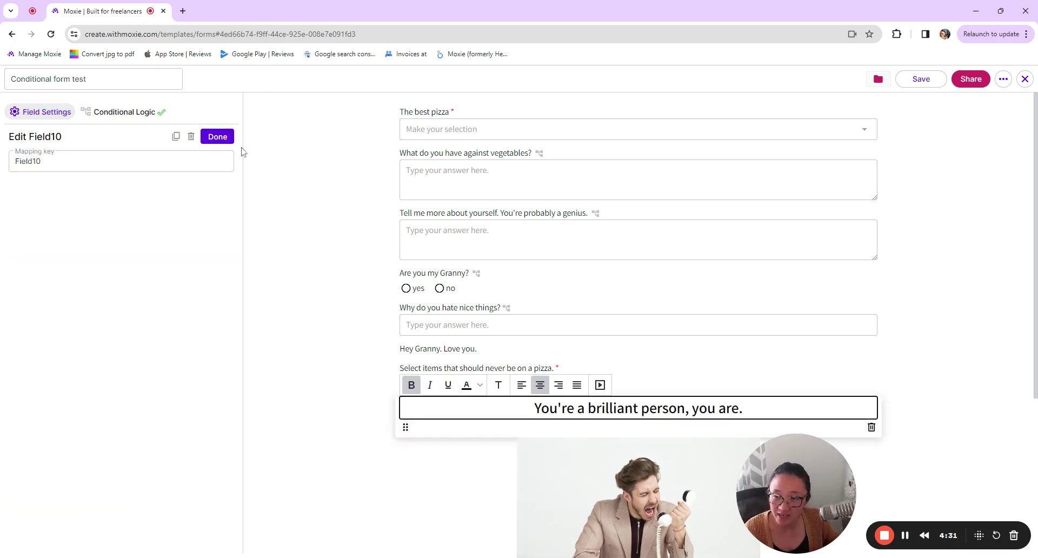
click(108, 114)
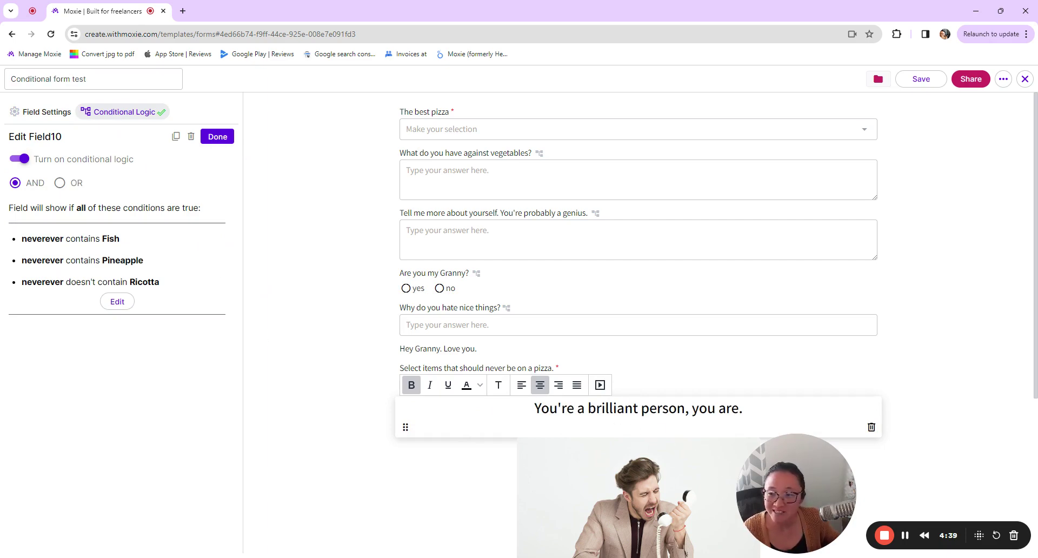
click(116, 301)
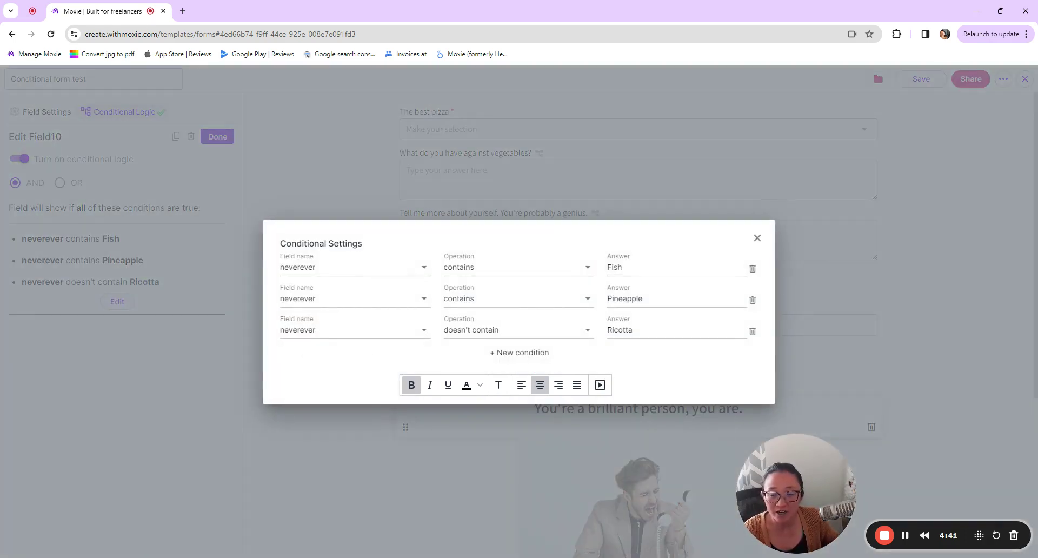
click(339, 268)
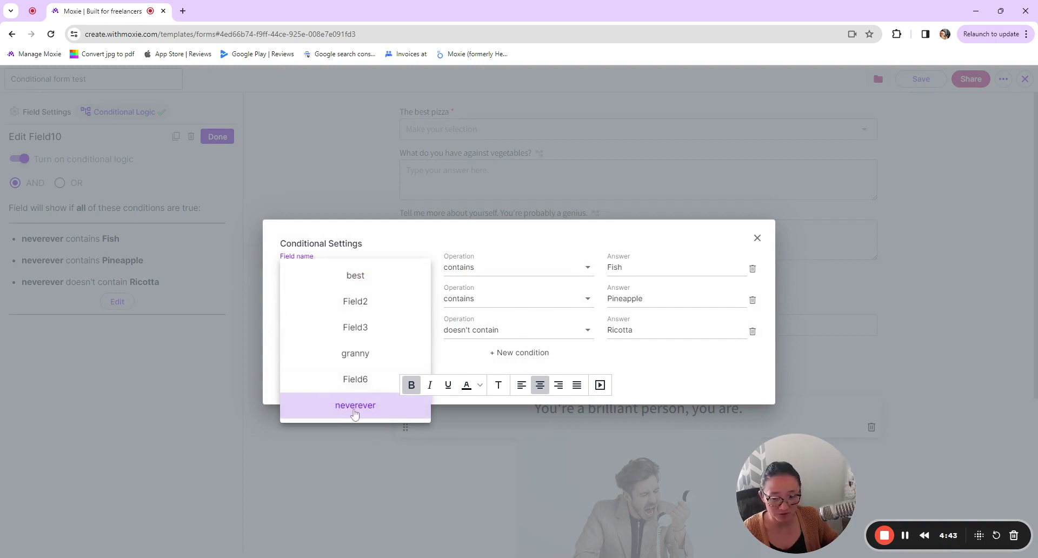
click(482, 246)
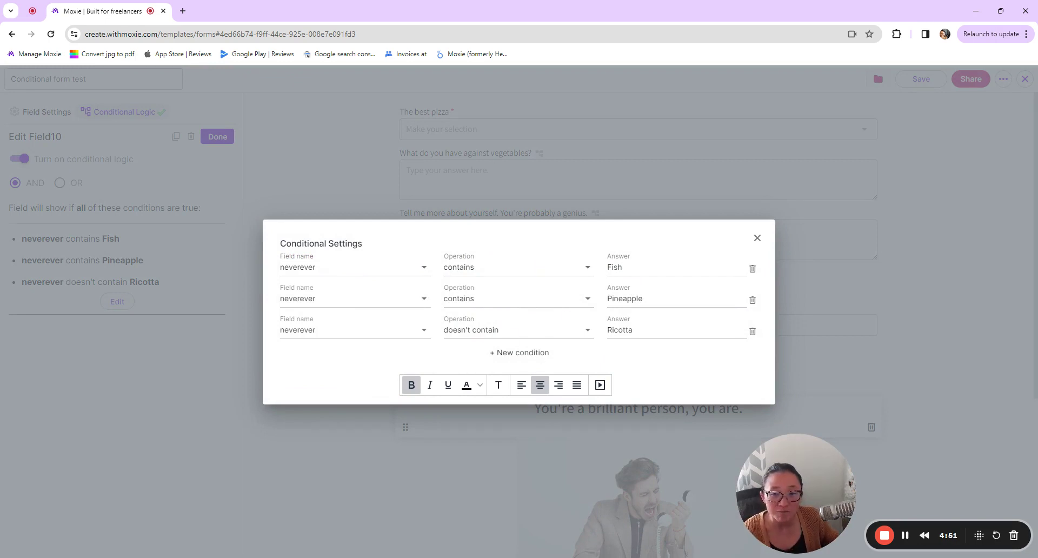
click(757, 238)
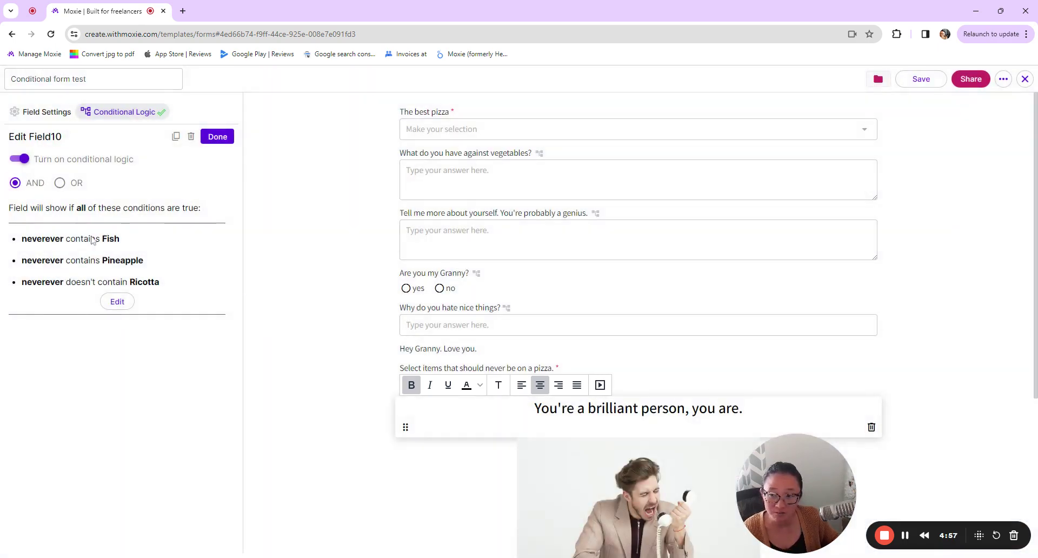
Keep the match on AND: neverever contains Fish and Pineapple but not Ricotta.
click(60, 183)
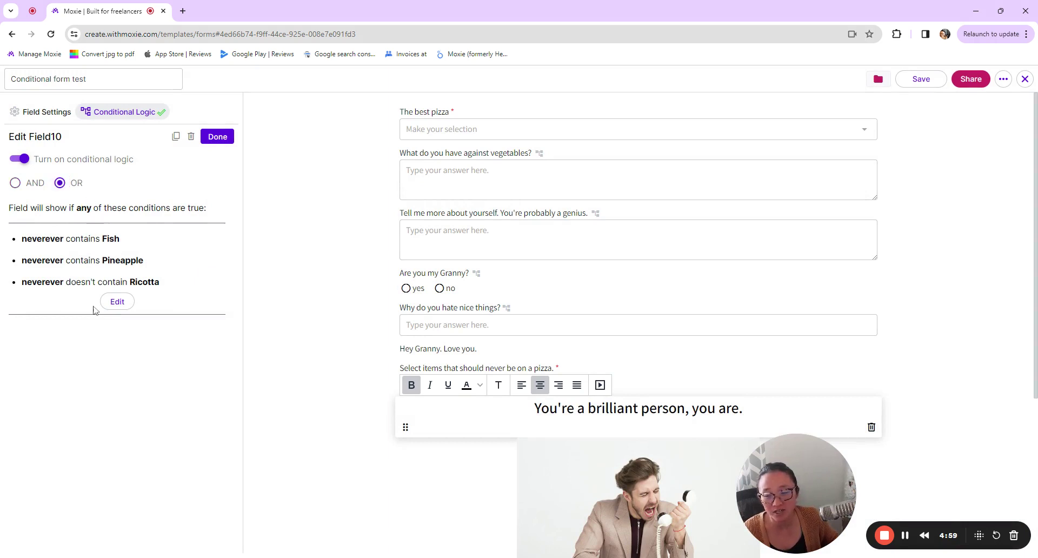
click(15, 183)
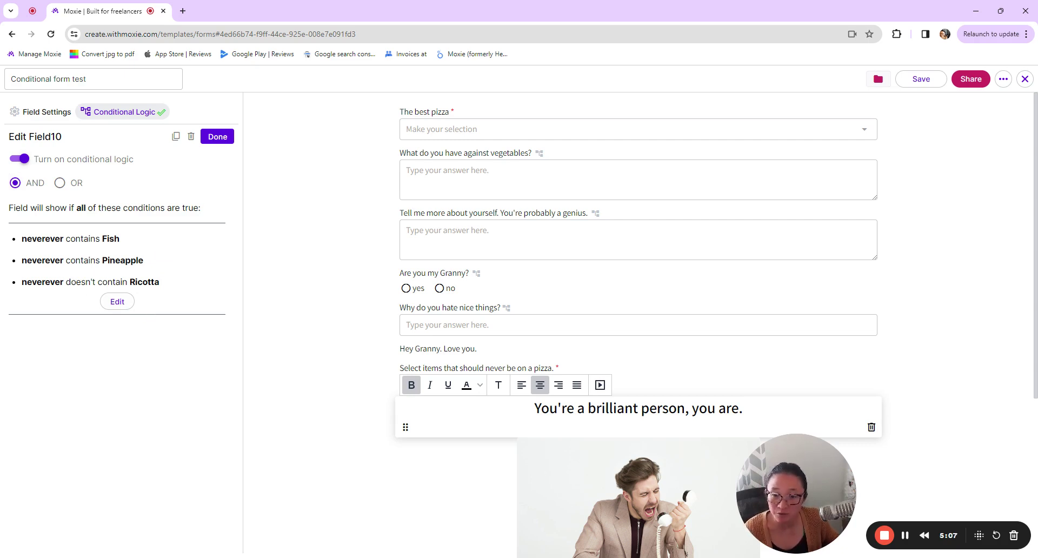
click(117, 302)
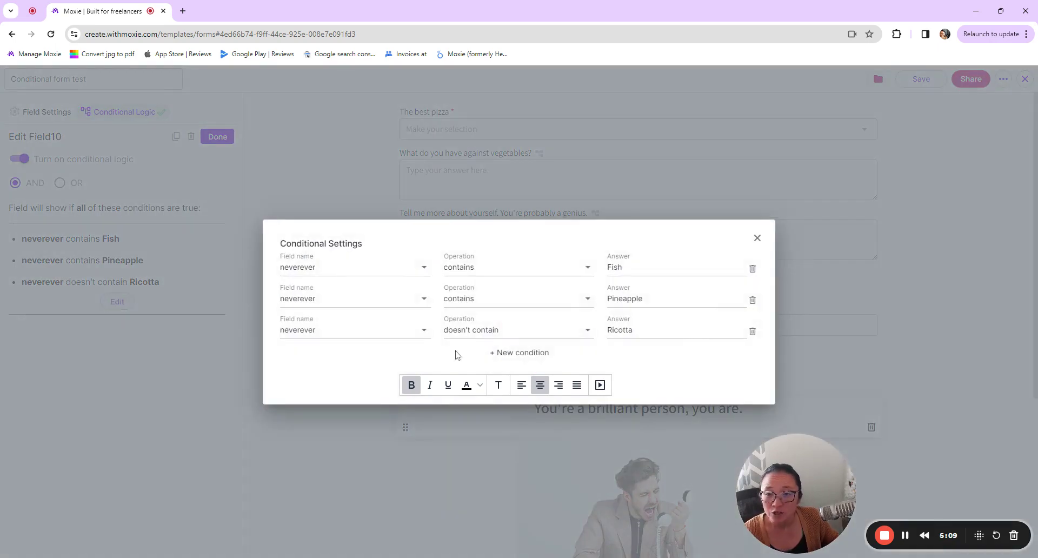
click(461, 269)
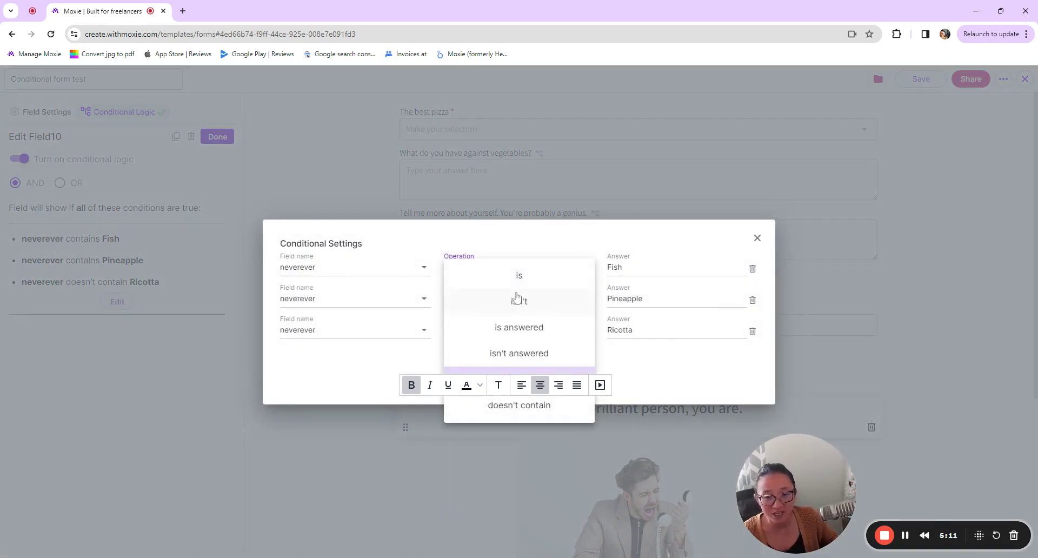
click(603, 403)
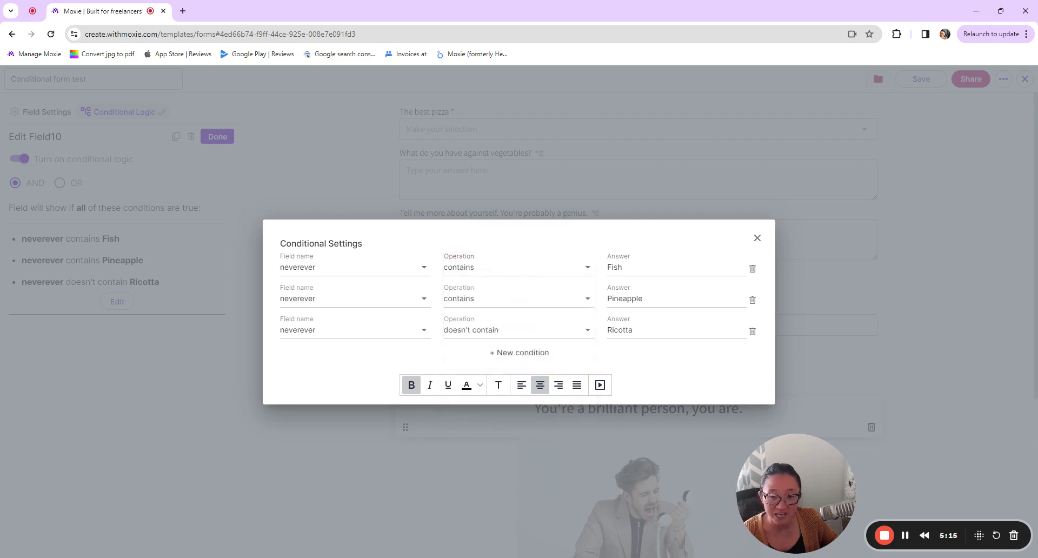
click(757, 239)
Review the shouting-man image's rule: shown if neverever lacks Fish or Pineapple, or contains Ricotta.
scroll(637, 271, down, 4)
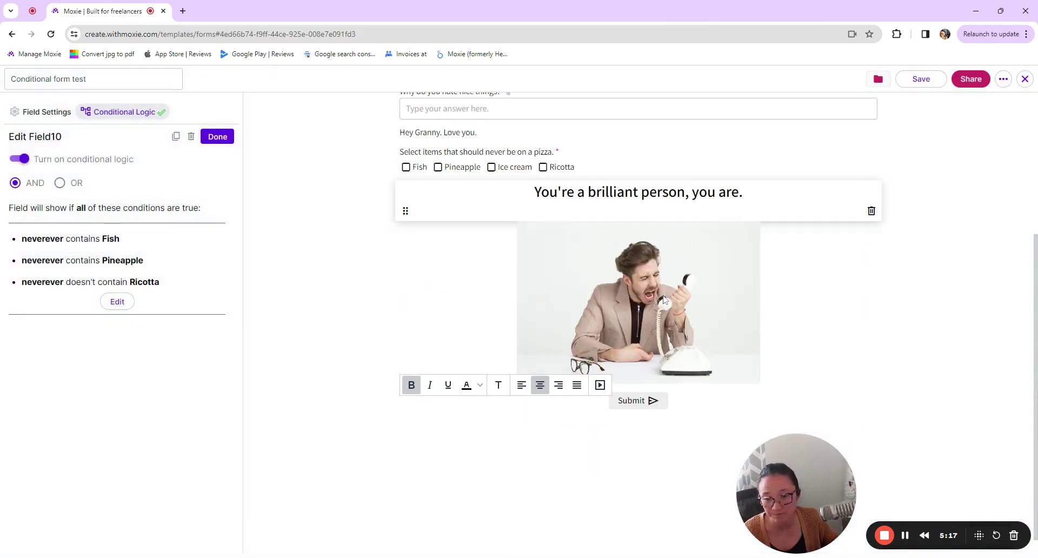
click(698, 310)
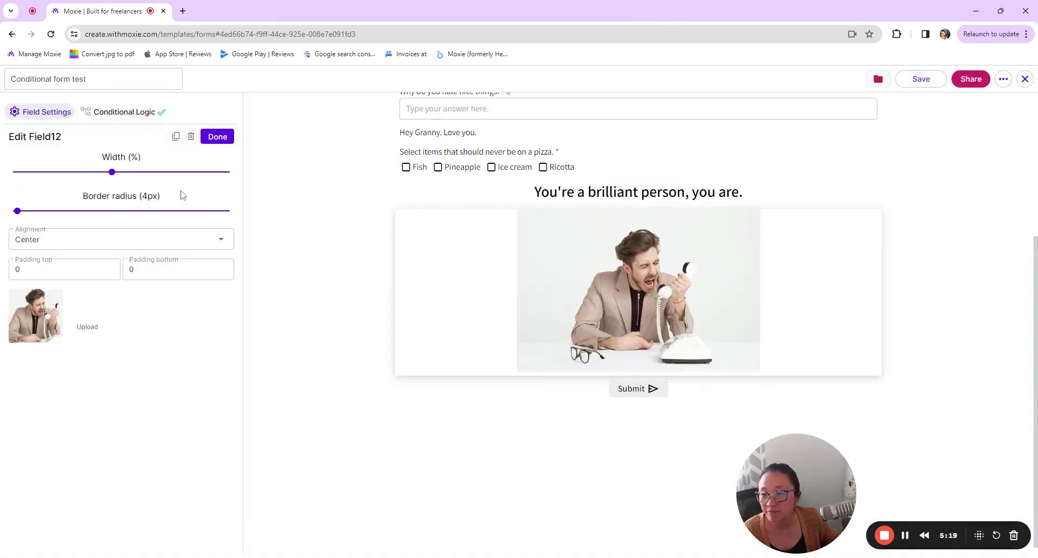
click(153, 112)
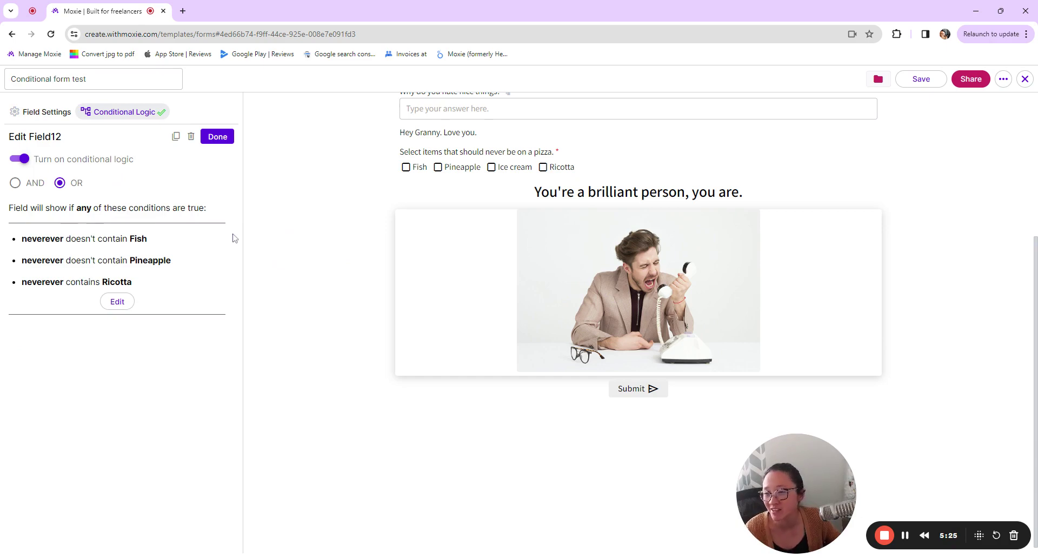
click(129, 304)
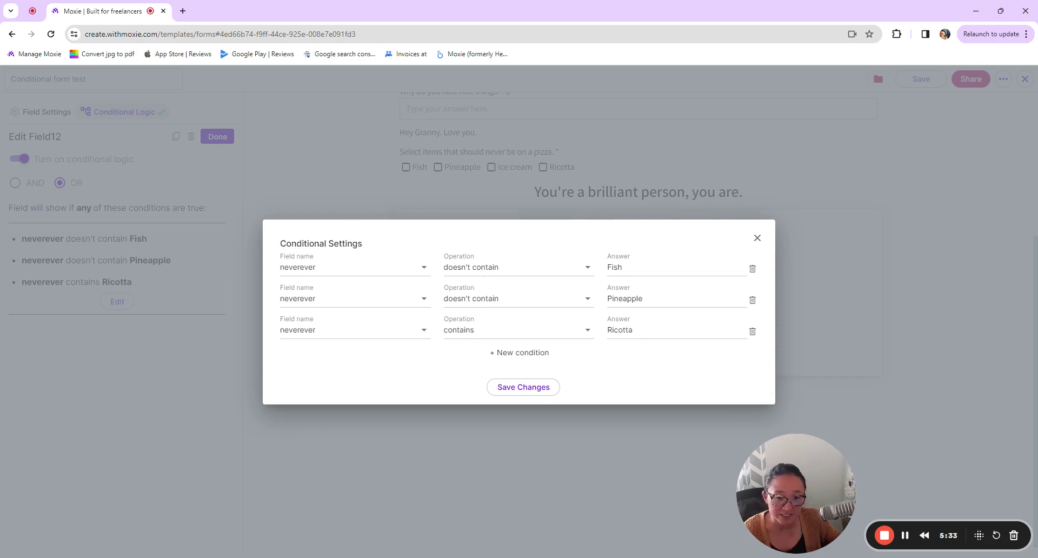
click(756, 239)
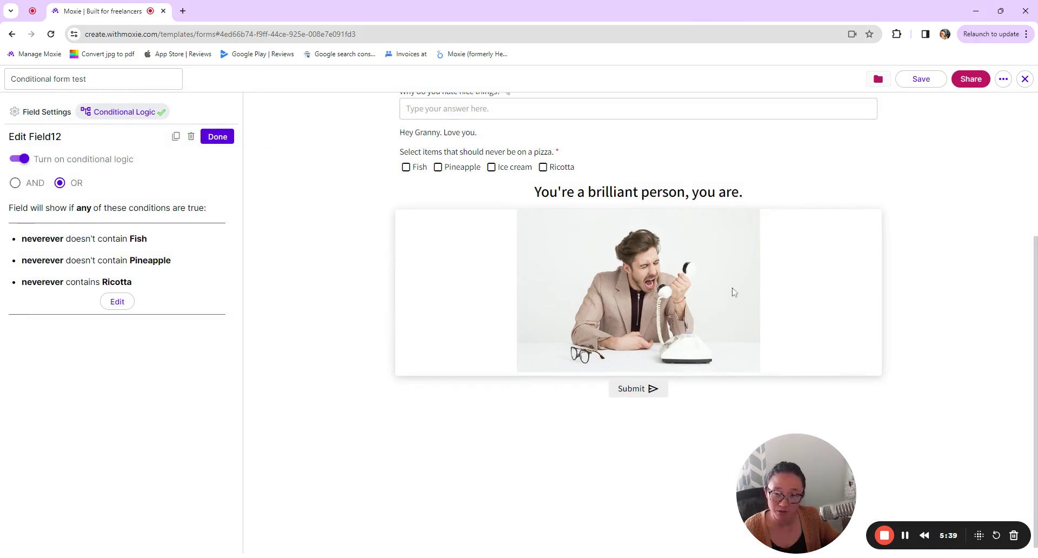
Copy the form's direct share link and start a new browser tab for the live form.
click(218, 137)
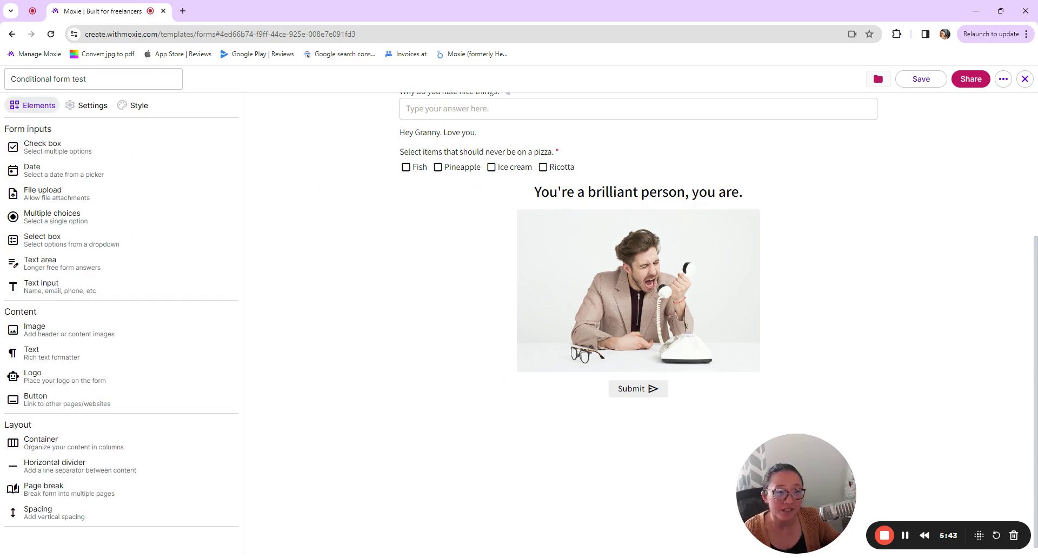
click(971, 79)
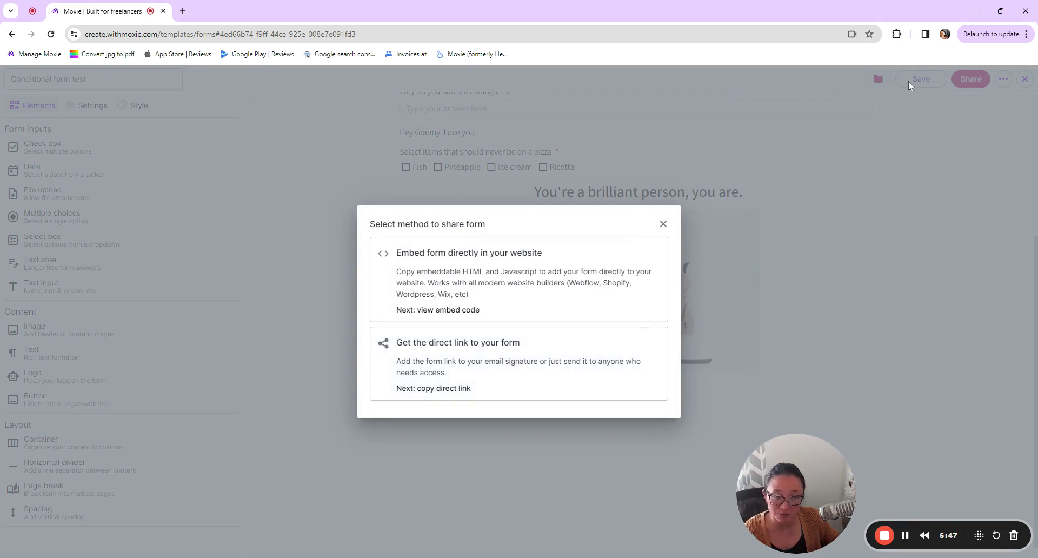
click(584, 362)
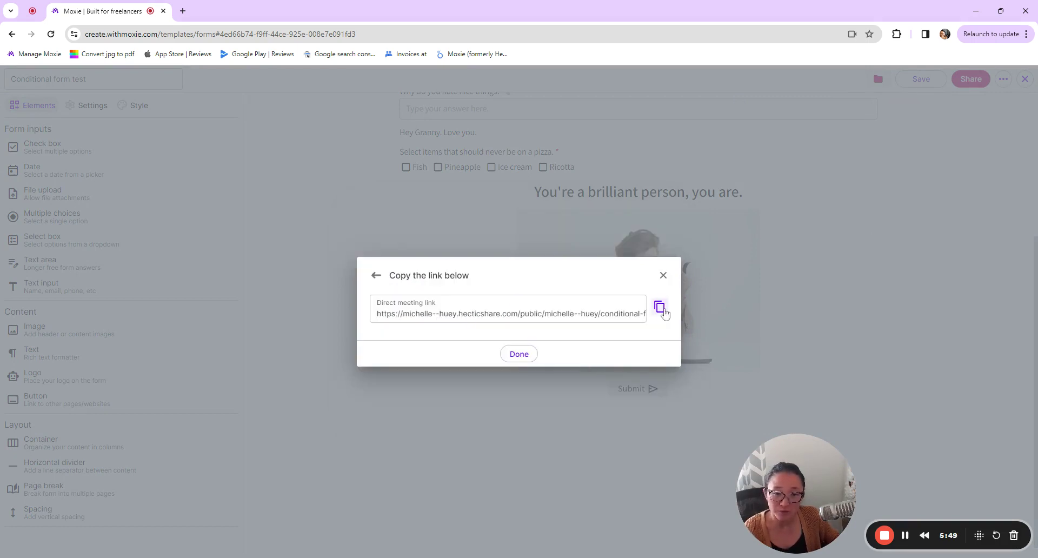
click(659, 307)
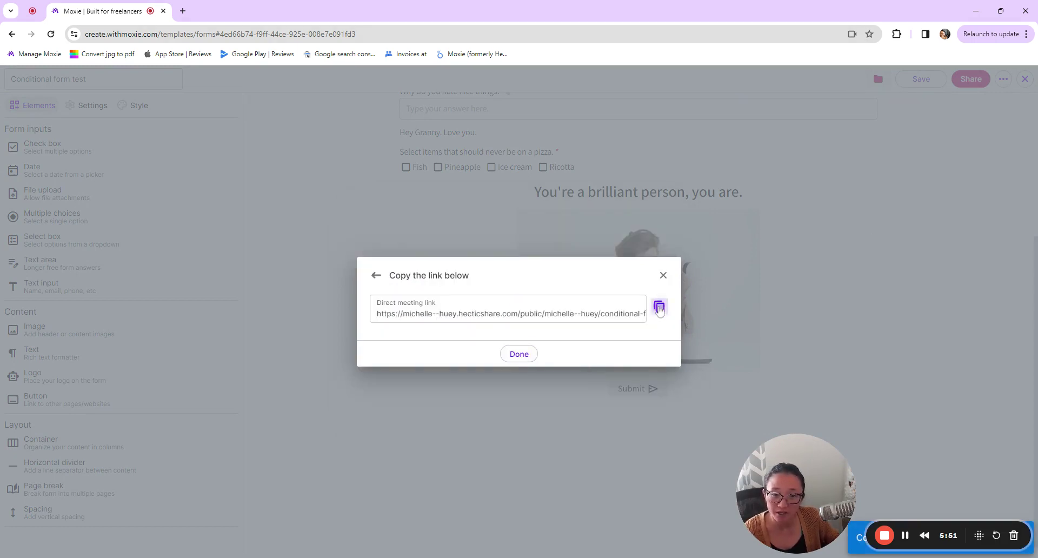
click(519, 354)
click(183, 11)
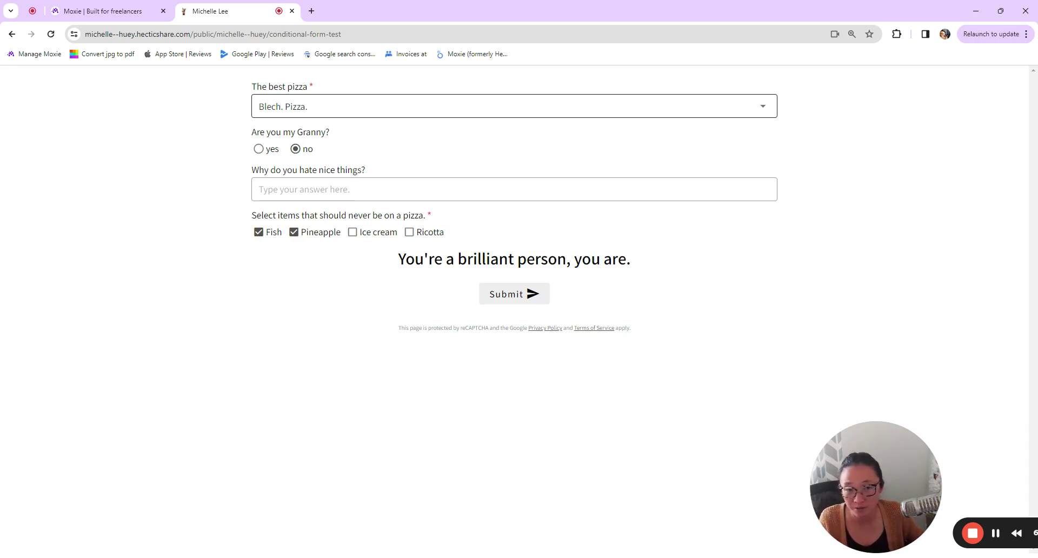
click(762, 110)
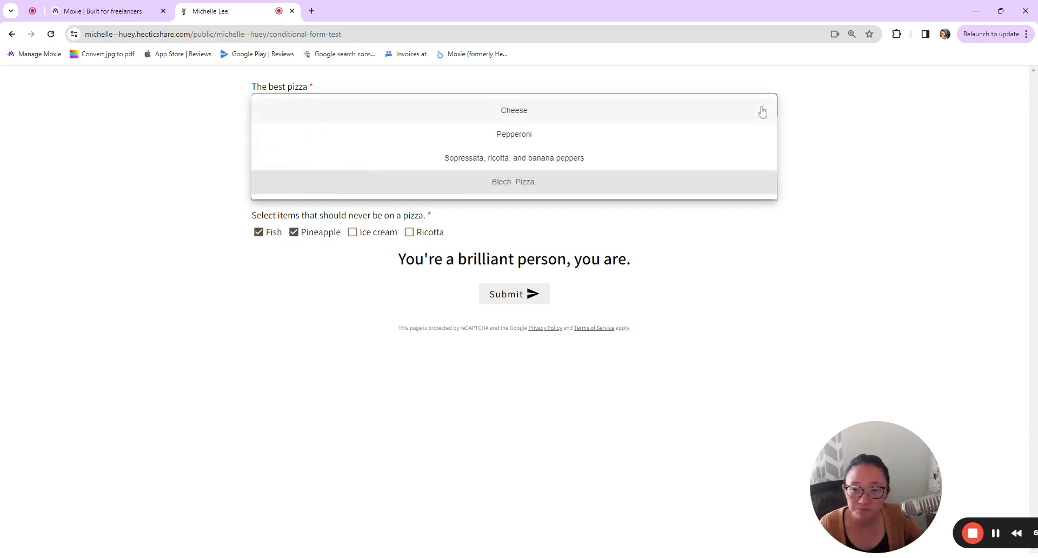
click(538, 109)
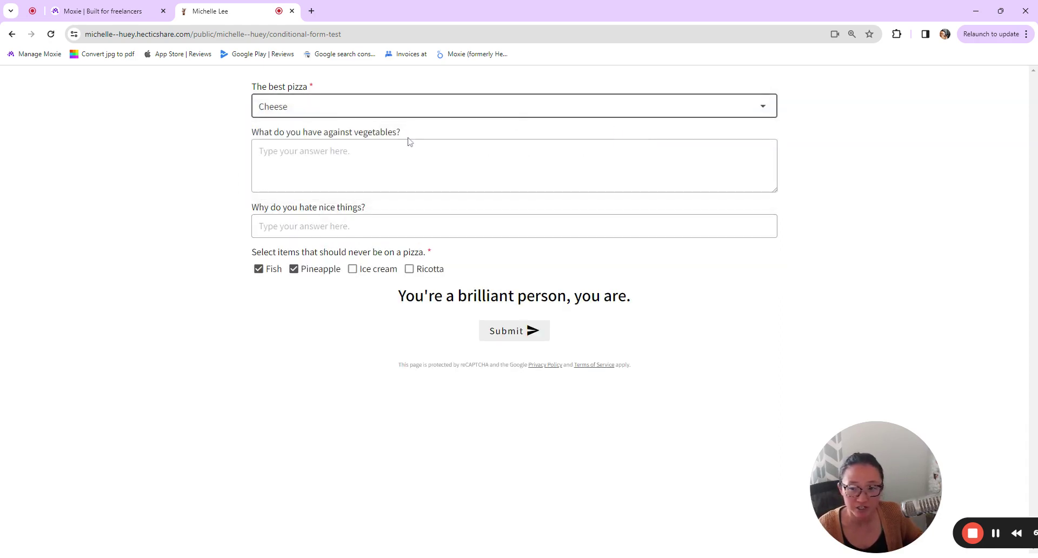
click(290, 107)
click(533, 136)
click(474, 103)
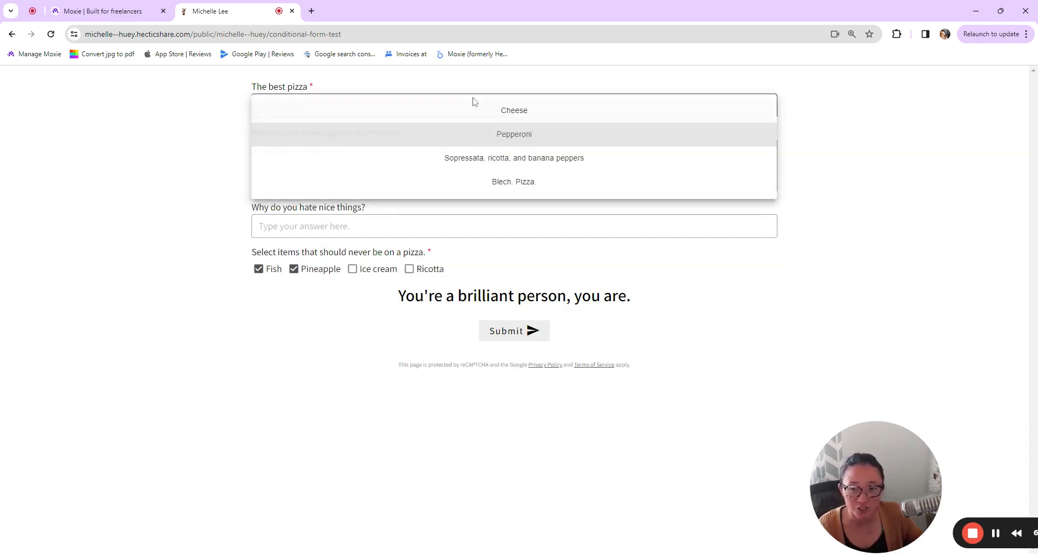
click(501, 159)
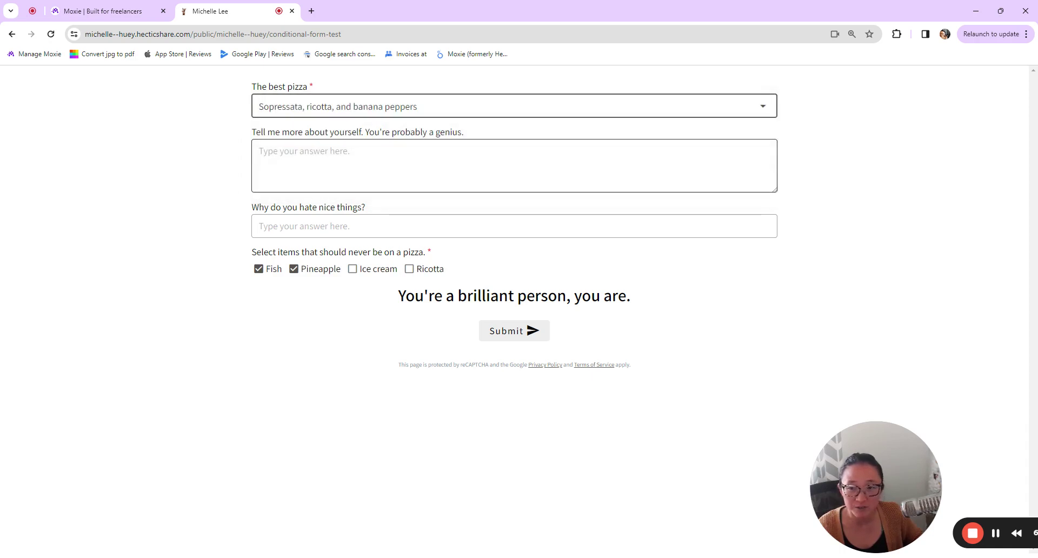
click(359, 111)
click(523, 180)
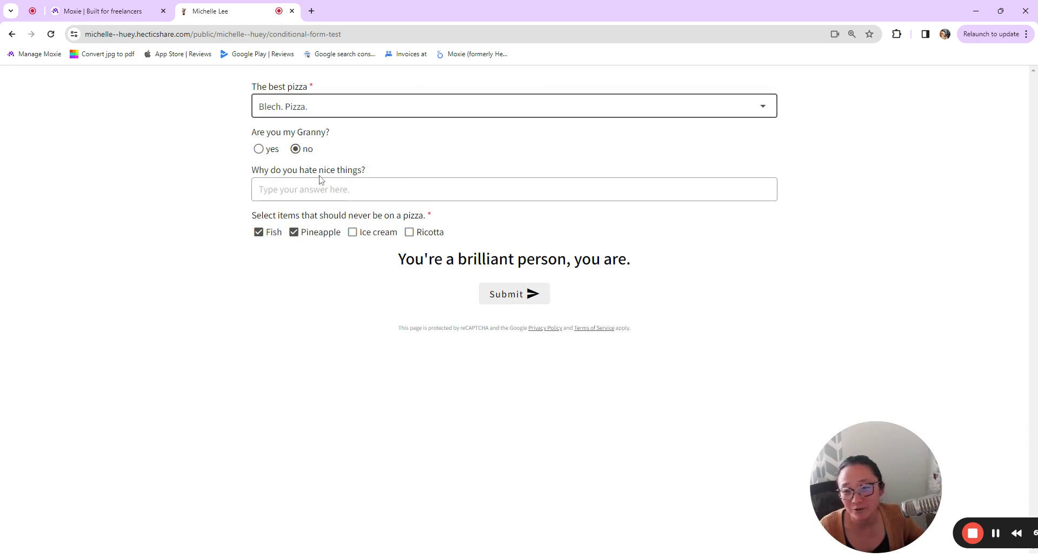
click(267, 159)
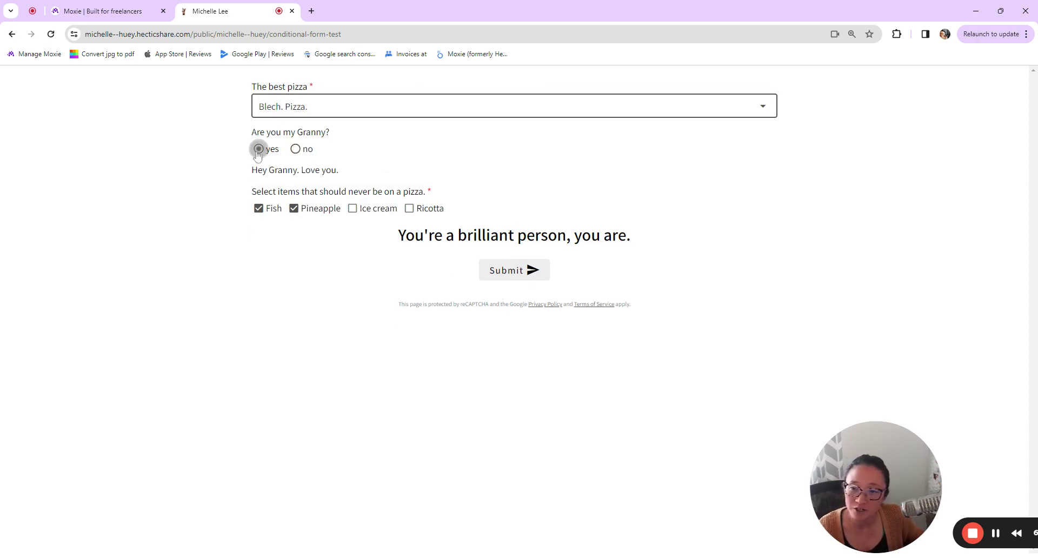
click(295, 149)
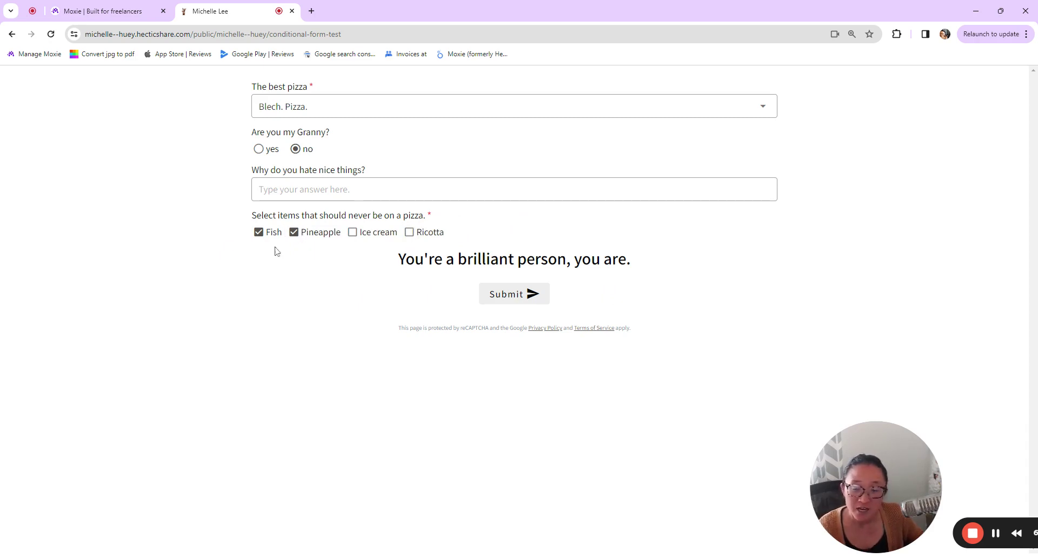
click(410, 232)
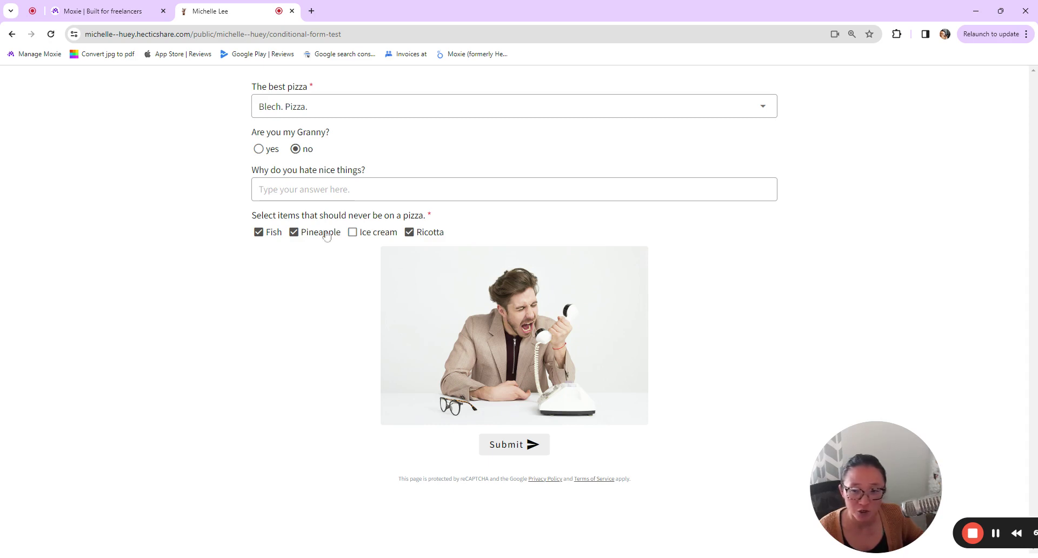
click(293, 231)
click(259, 232)
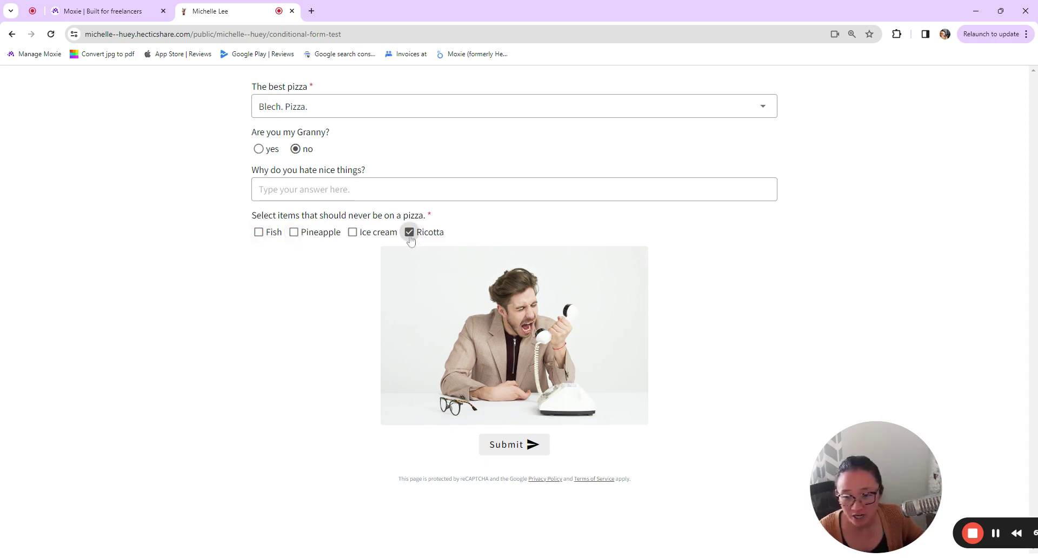
click(410, 232)
click(294, 232)
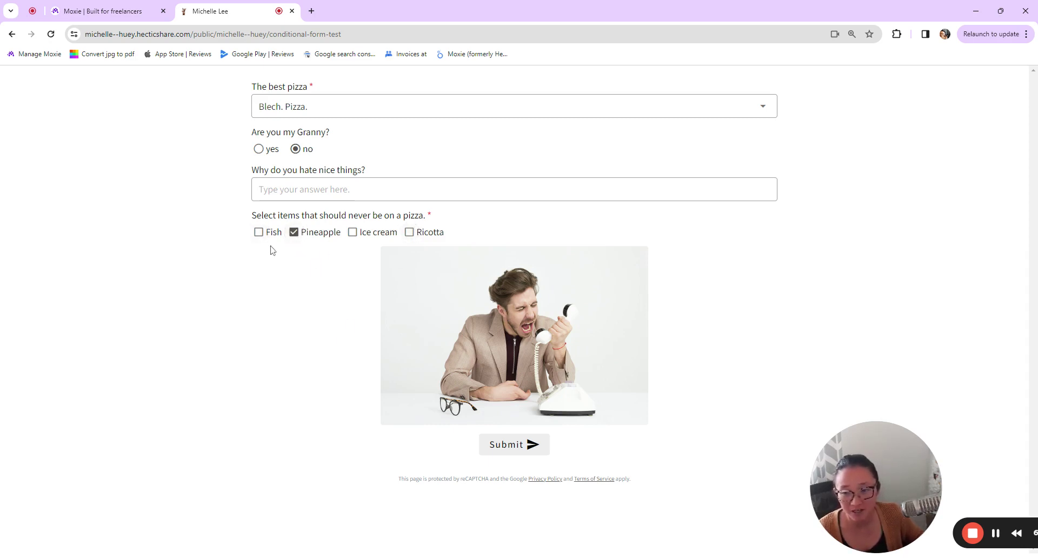
click(259, 232)
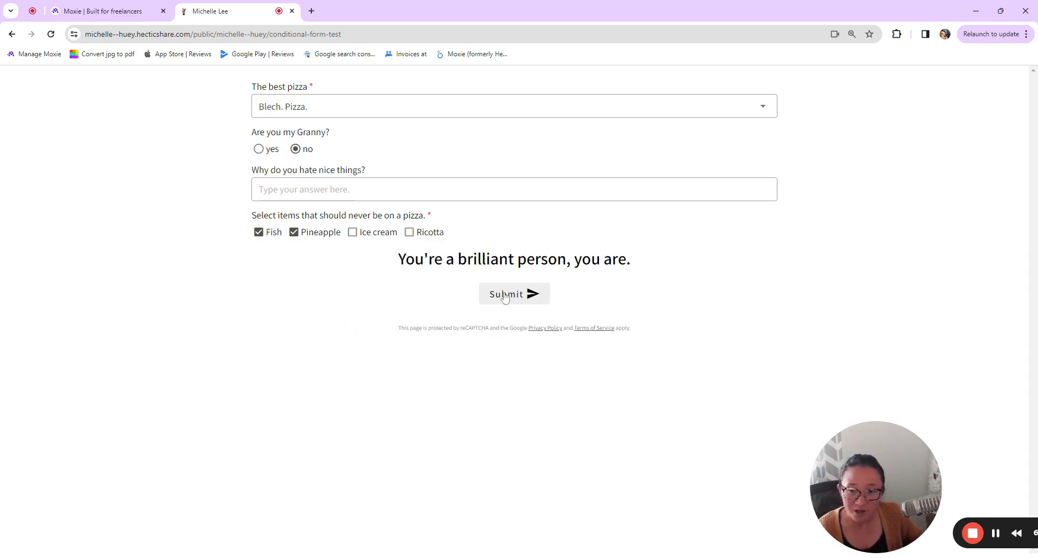
click(410, 232)
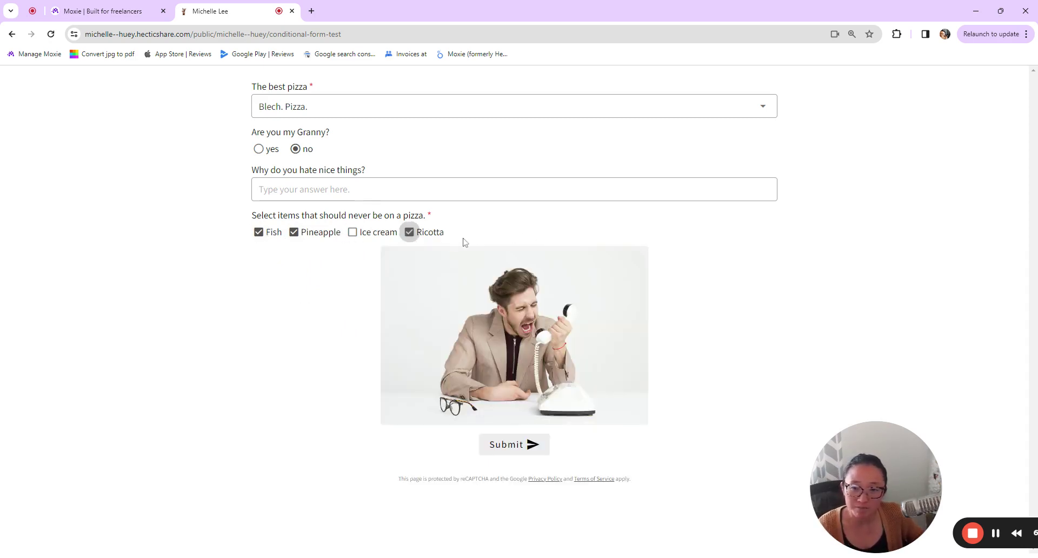
click(409, 232)
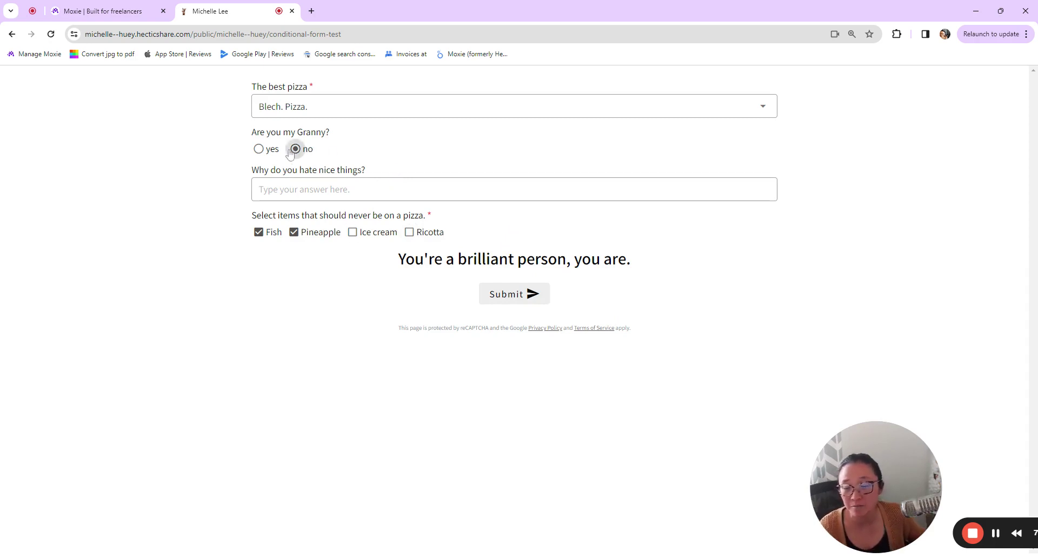
click(318, 112)
click(842, 219)
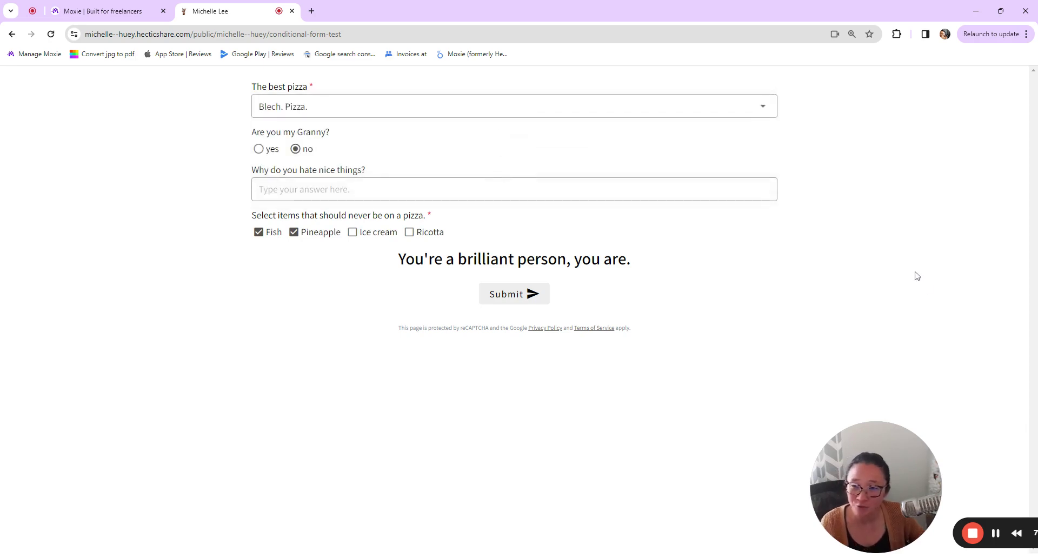